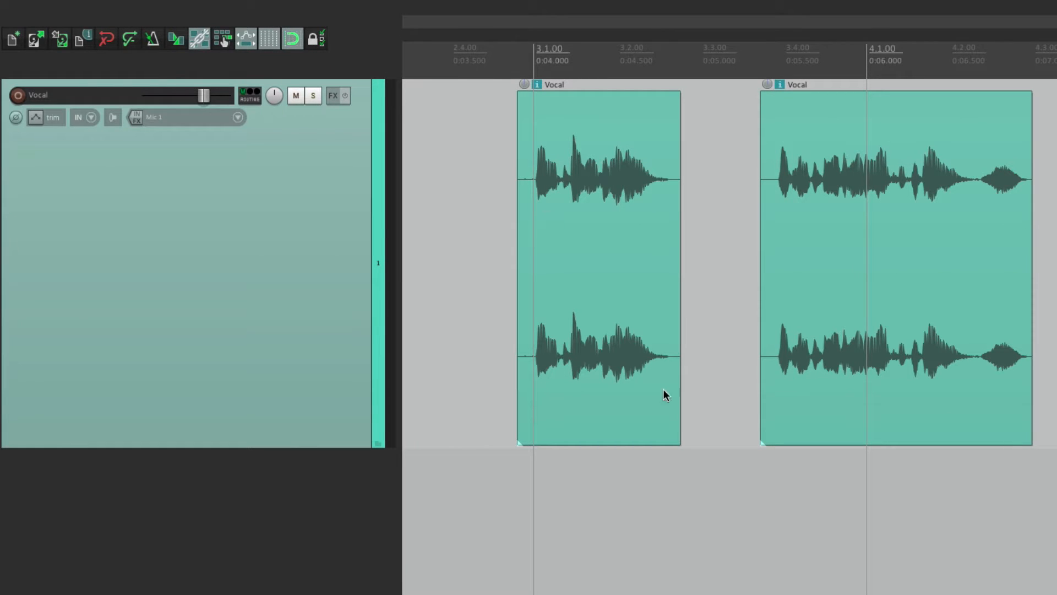
Try moving the first Vocal item from near bar 3 to snap its start at 2.1.00, and undo the move.
scroll(673, 518, left, 3)
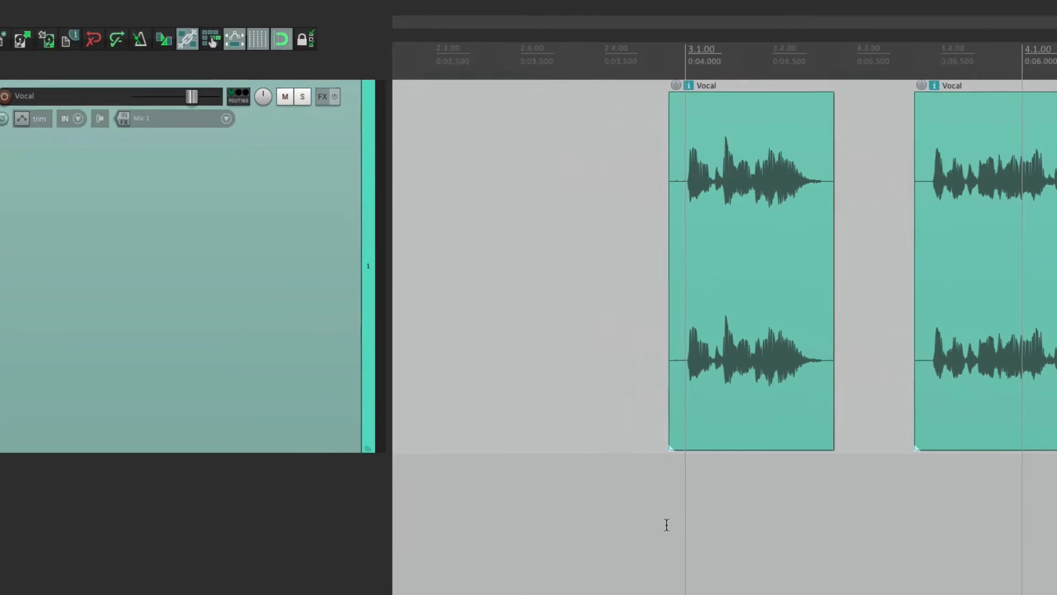
scroll(666, 525, left, 3)
drag(885, 205, 583, 216)
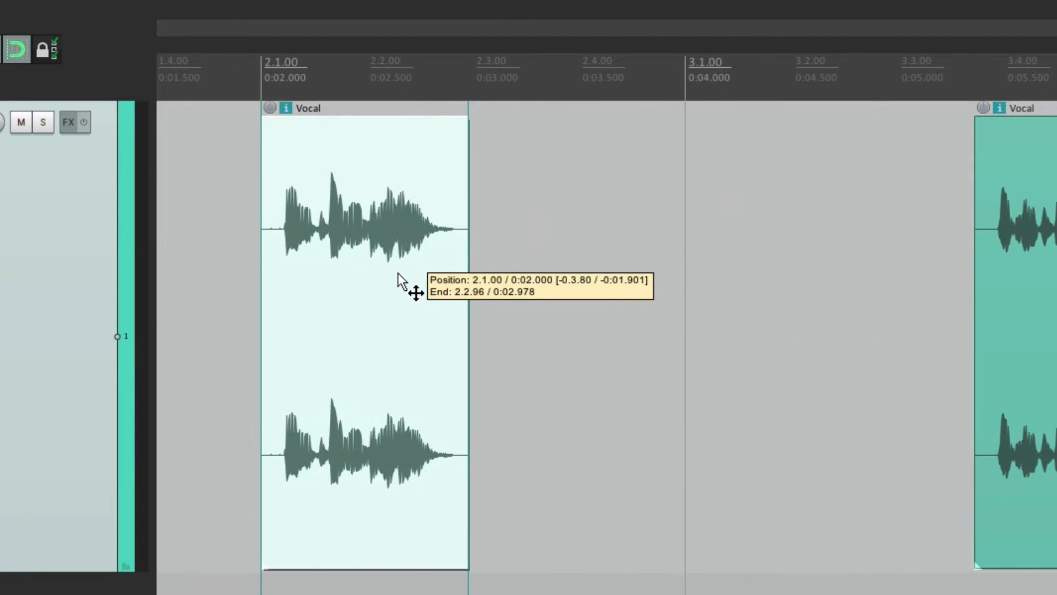
mouse_move(397, 274)
mouse_down()
mouse_move(490, 281)
mouse_move(398, 292)
mouse_up()
key(ctrl+z)
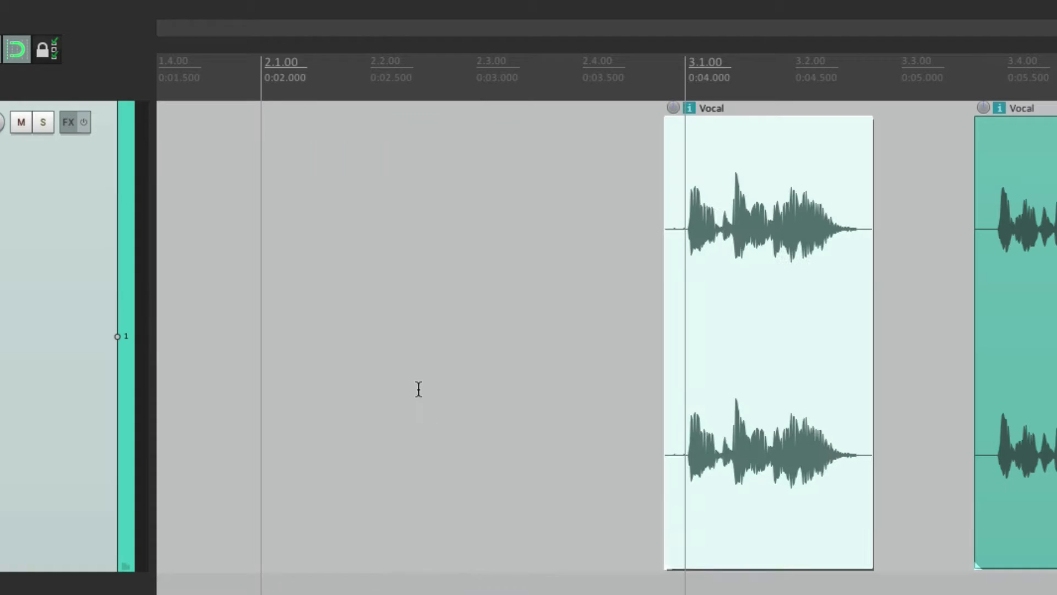
click(549, 374)
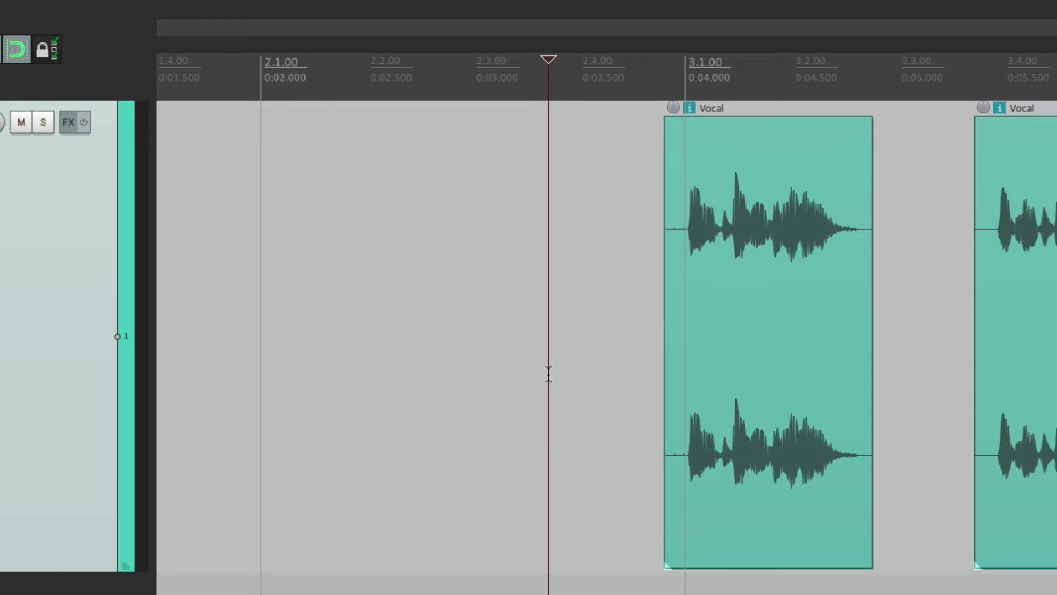
Compare the first Vocal item's start with the 3.1.00 grid line, try snapping it to 2.1.00 again, and undo that.
scroll(736, 347, up, 5)
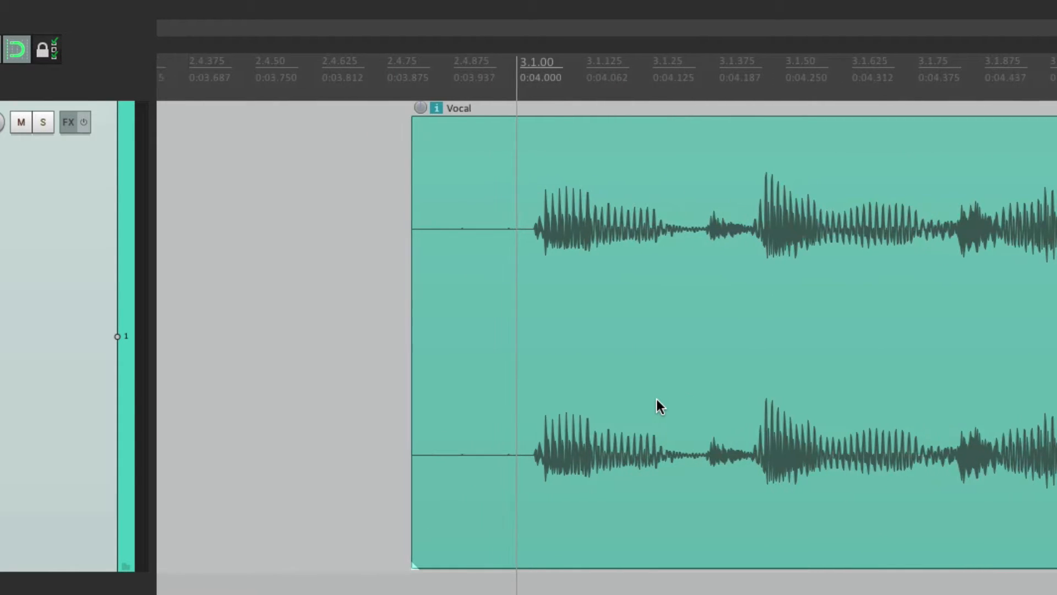
scroll(633, 358, left, 2)
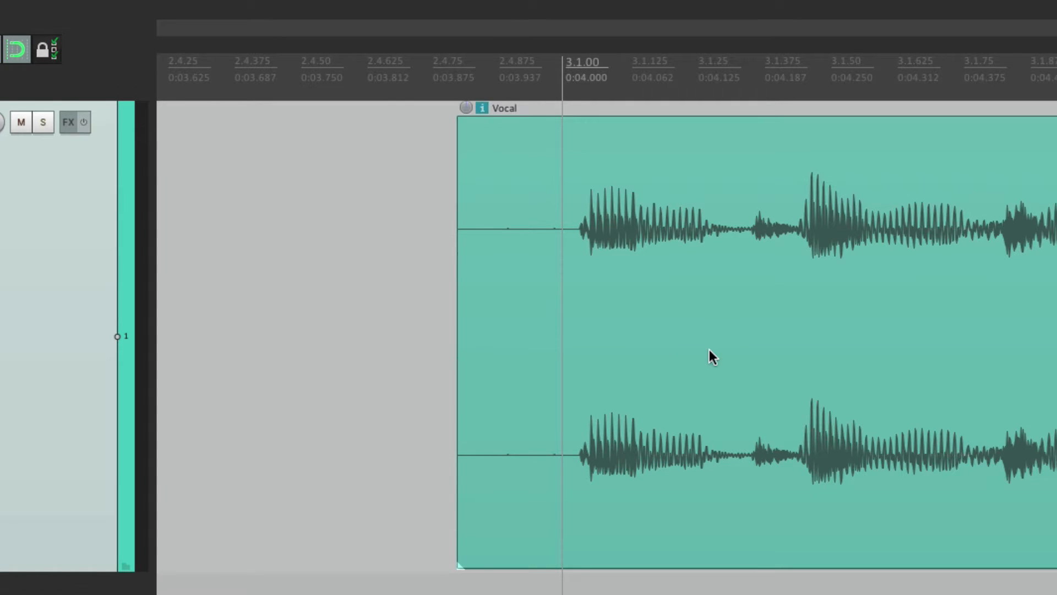
scroll(711, 354, down, 6)
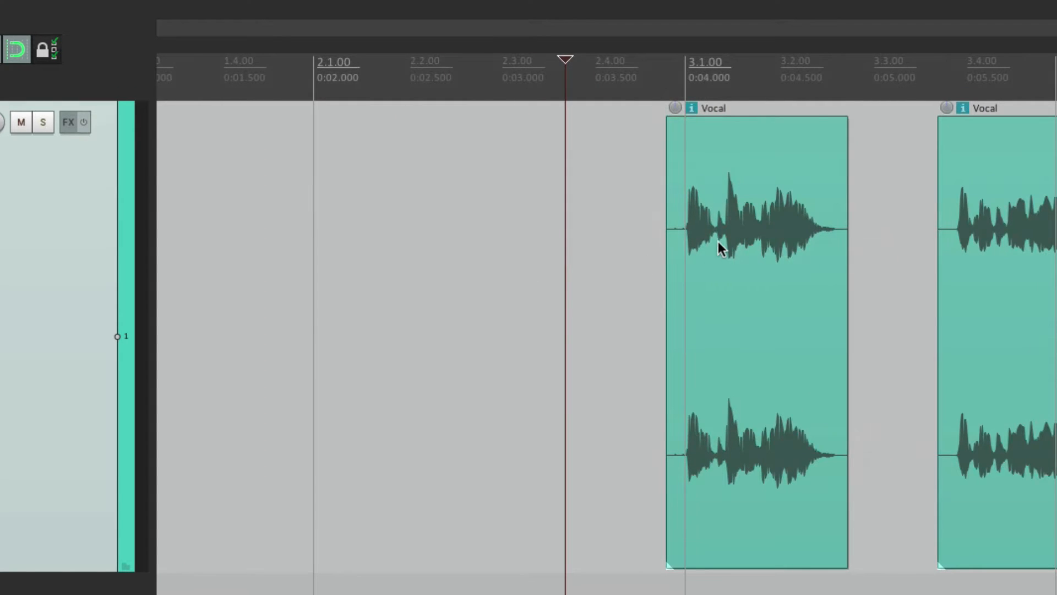
drag(716, 247, 365, 260)
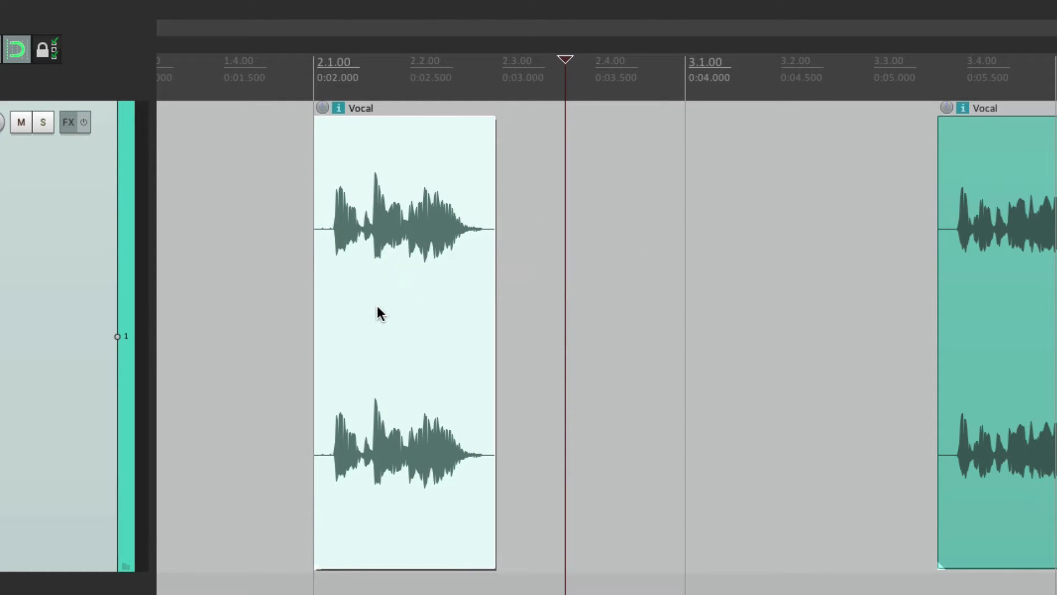
key(ctrl+z)
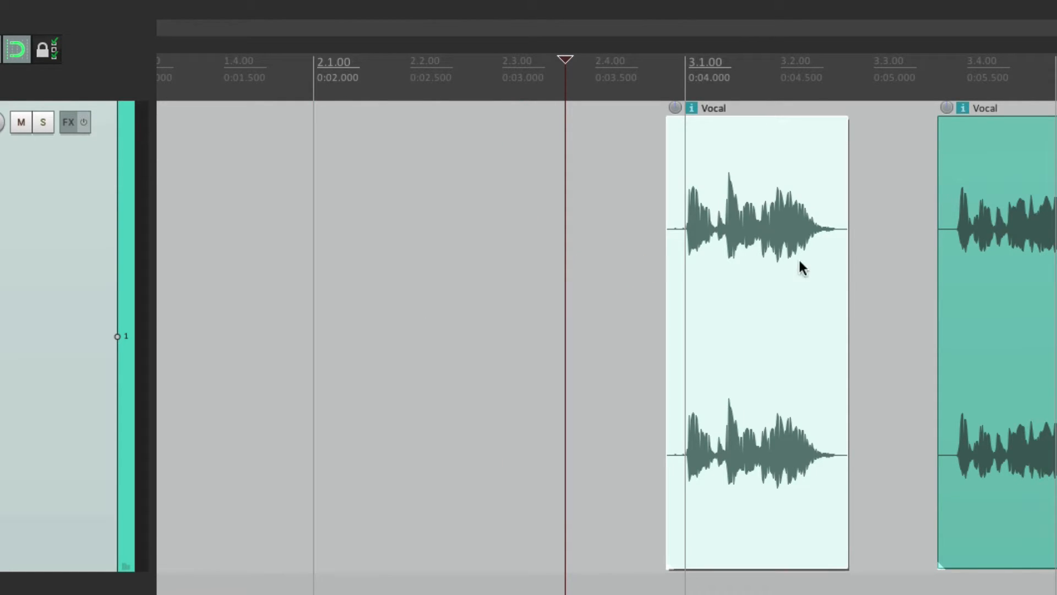
Try copying the first Vocal item to 2.1.00 and undo the copy.
drag(750, 231, 387, 260)
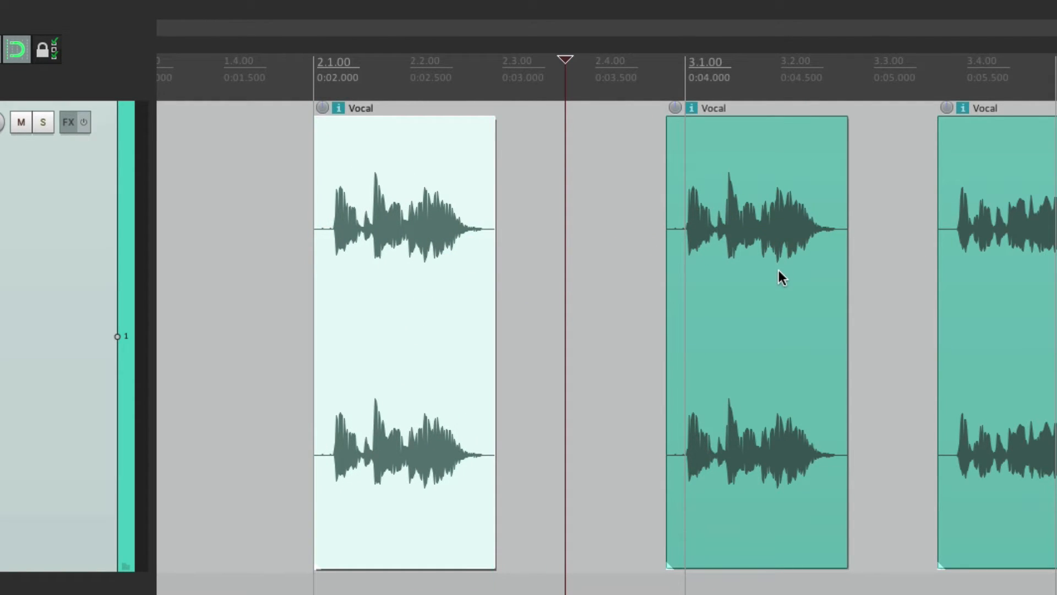
key(ctrl+z)
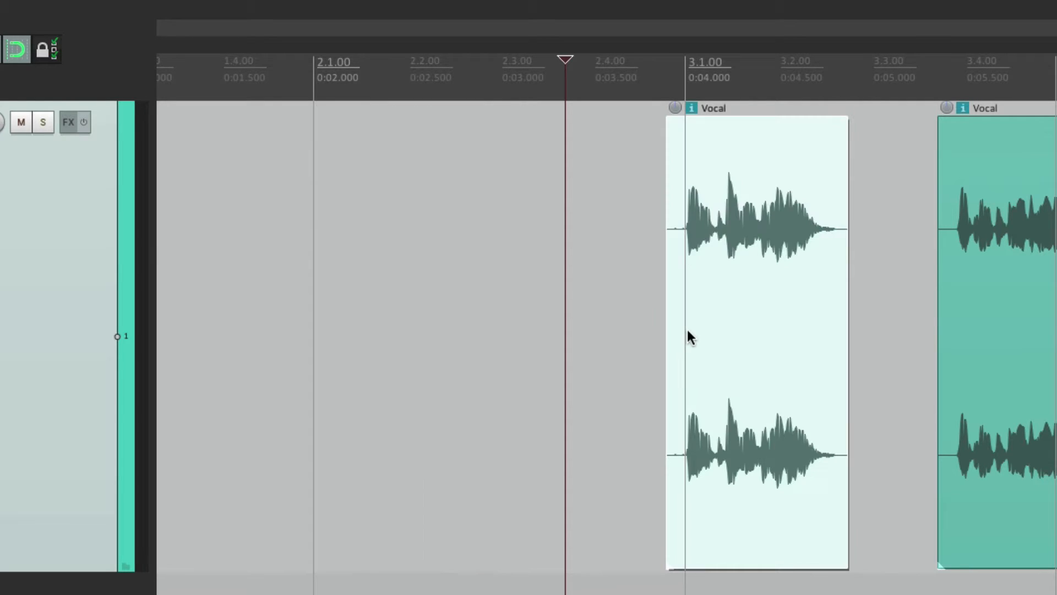
click(278, 286)
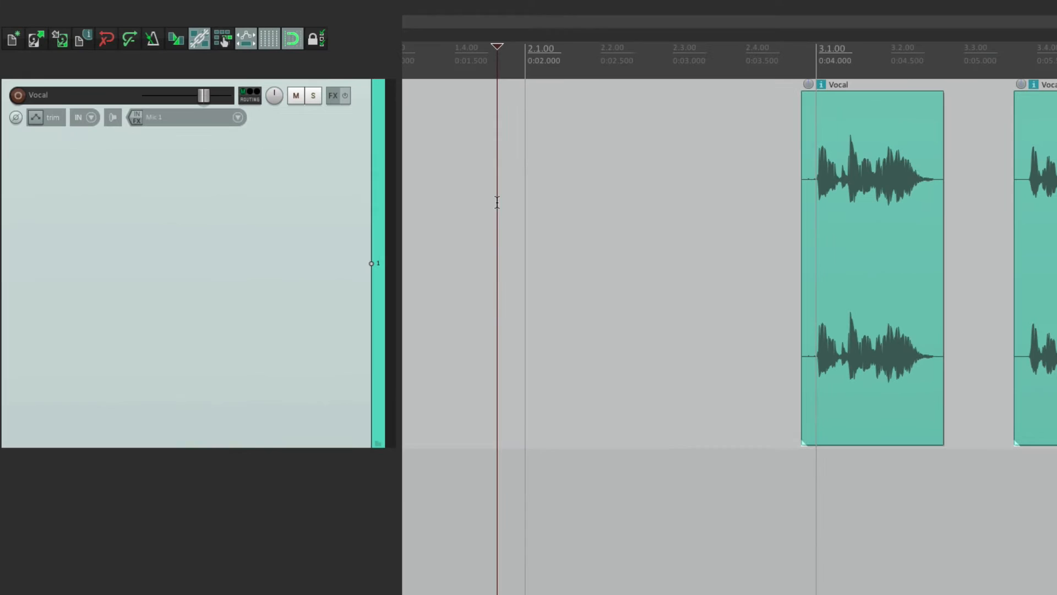
Enable "Snap relative to grid" in the Snap/Grid settings.
right_click(293, 39)
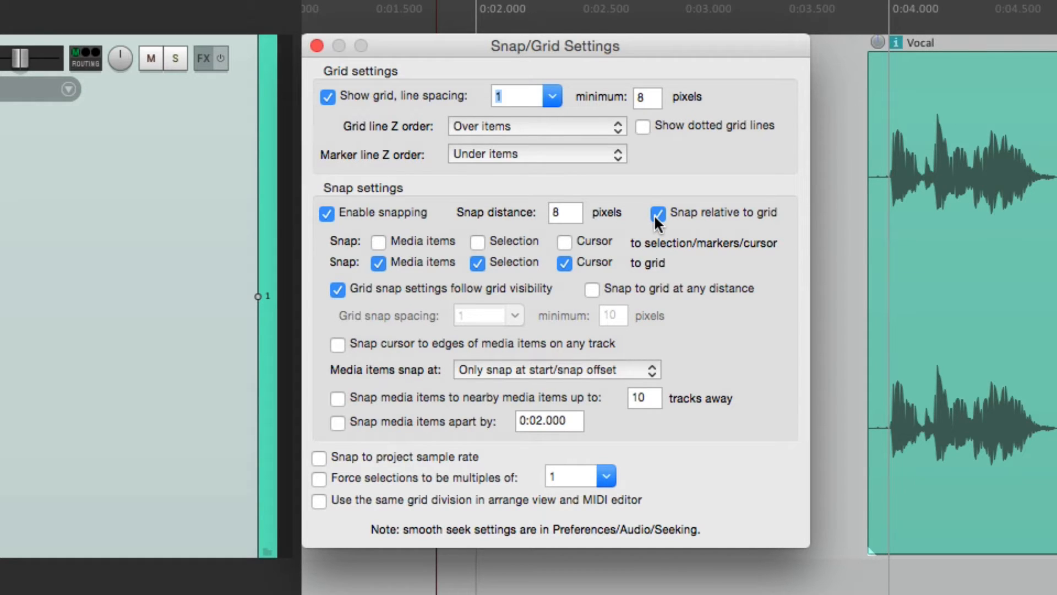
key(Escape)
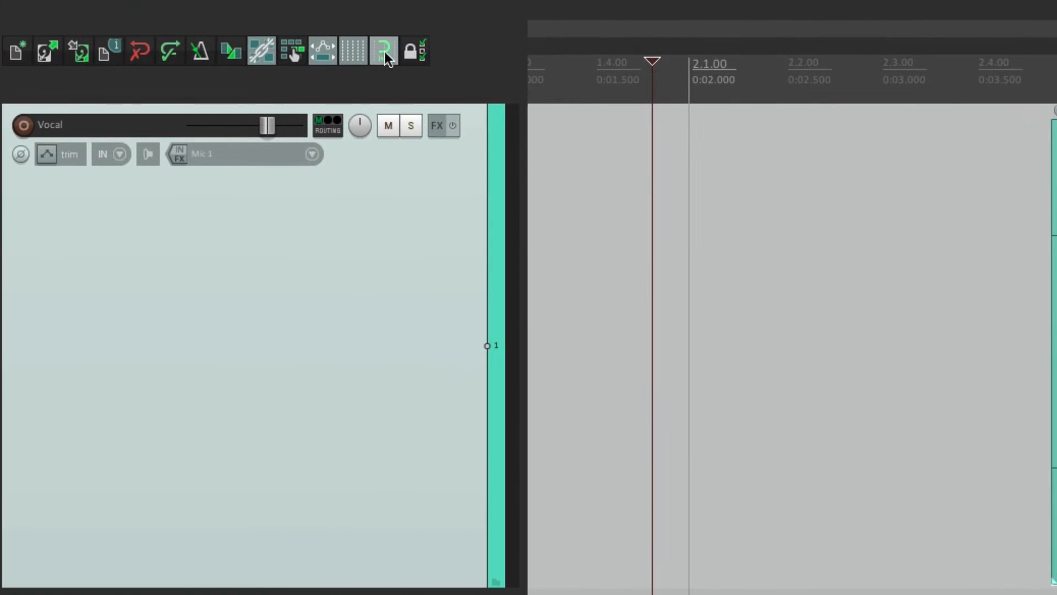
click(385, 55)
right_click(383, 60)
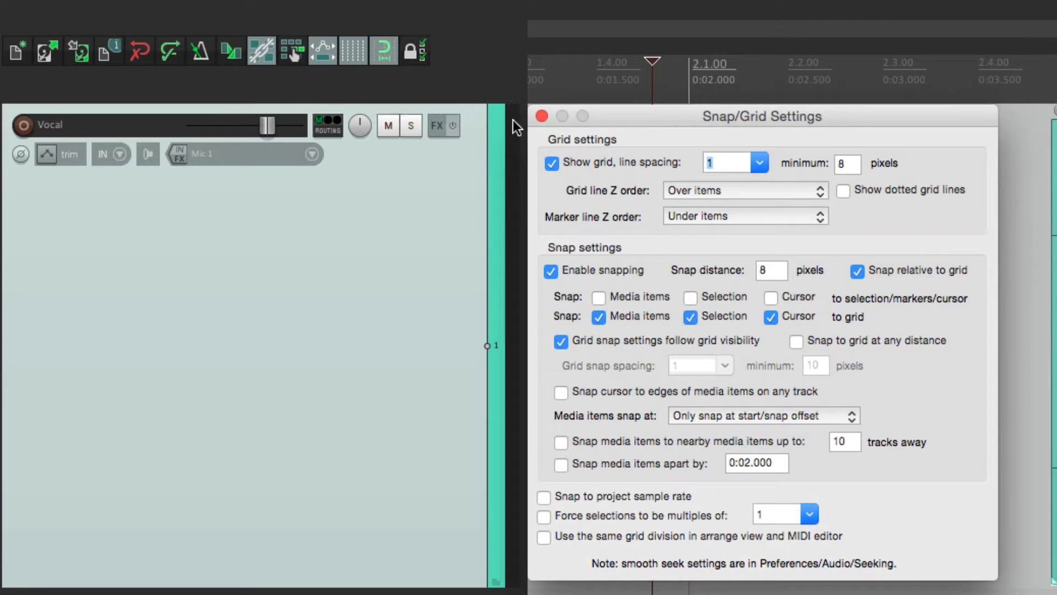
click(856, 271)
click(856, 270)
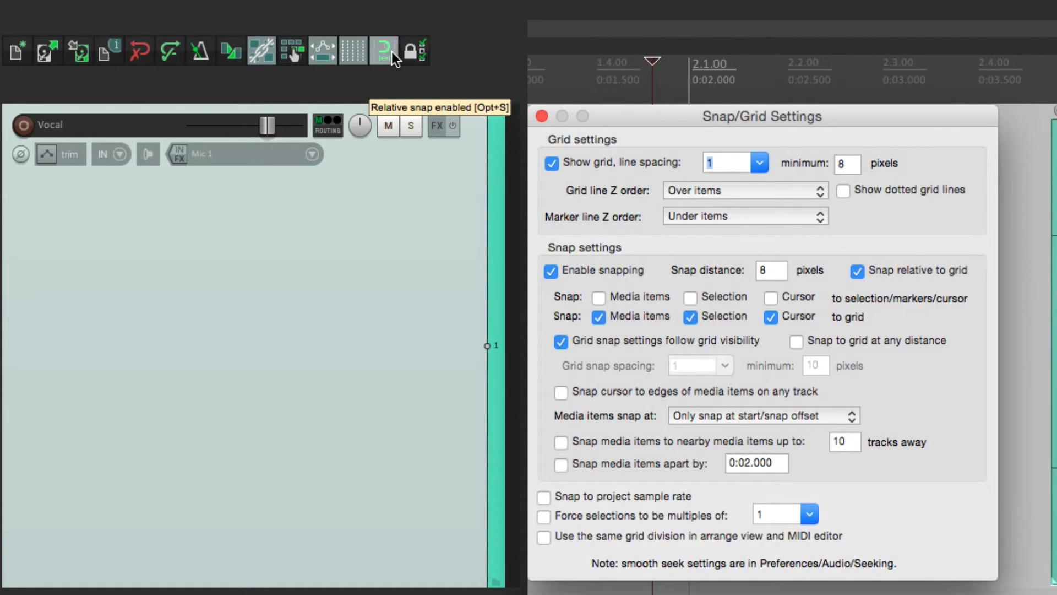
key(Escape)
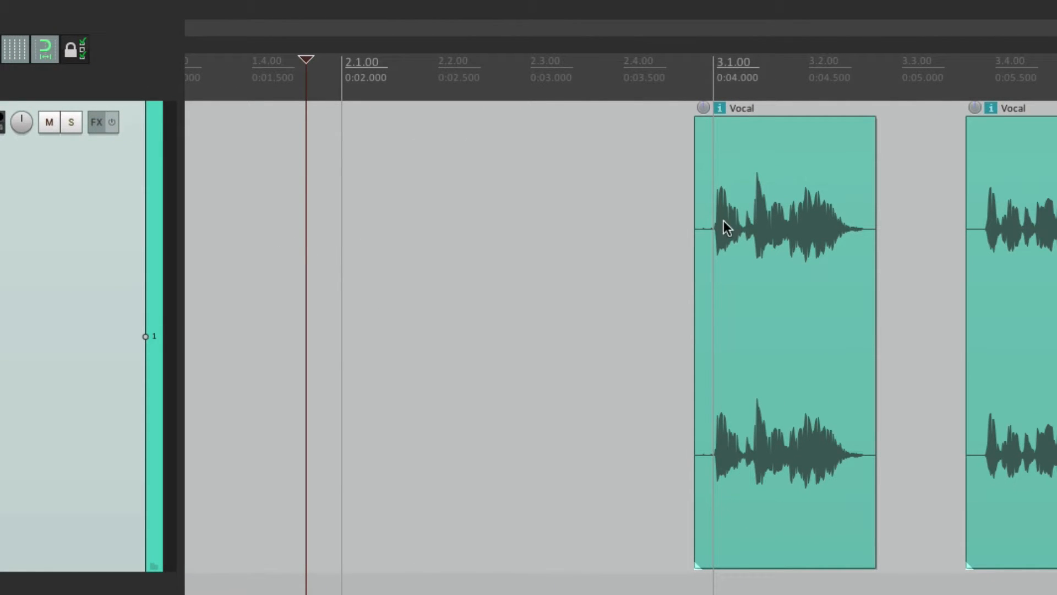
Move the first Vocal item one bar earlier with relative snap, check its offset from 2.1.00, and return it to bar 3.
drag(784, 222, 392, 269)
scroll(298, 259, up, 5)
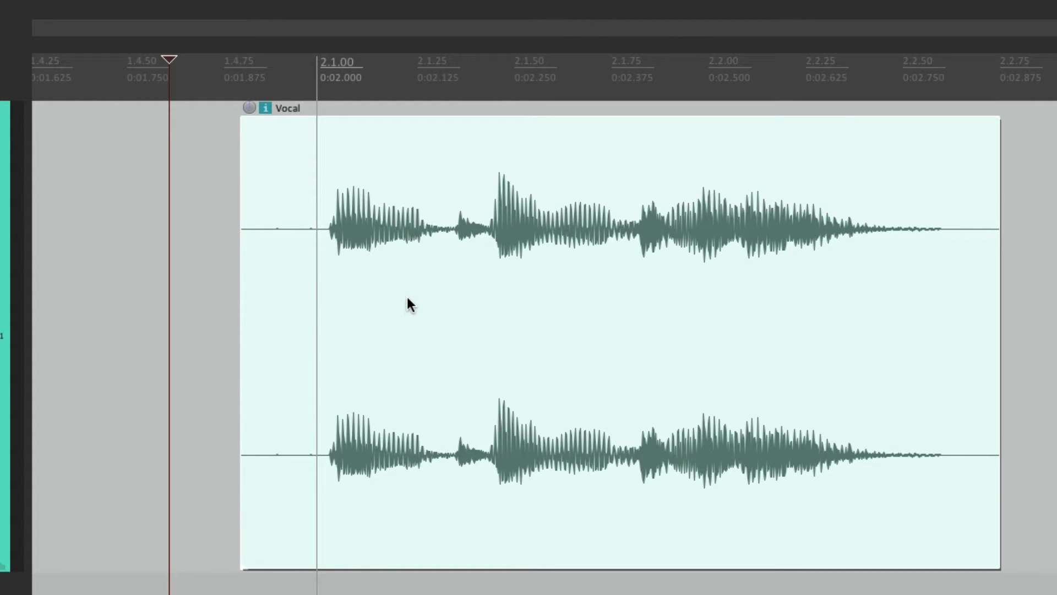
scroll(392, 269, down, 4)
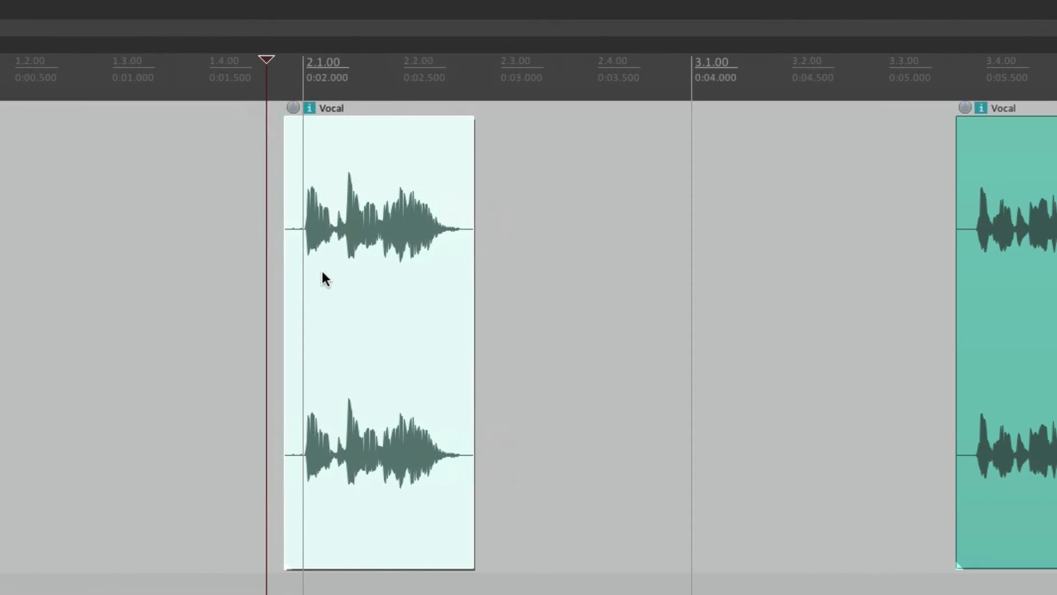
drag(336, 230, 738, 257)
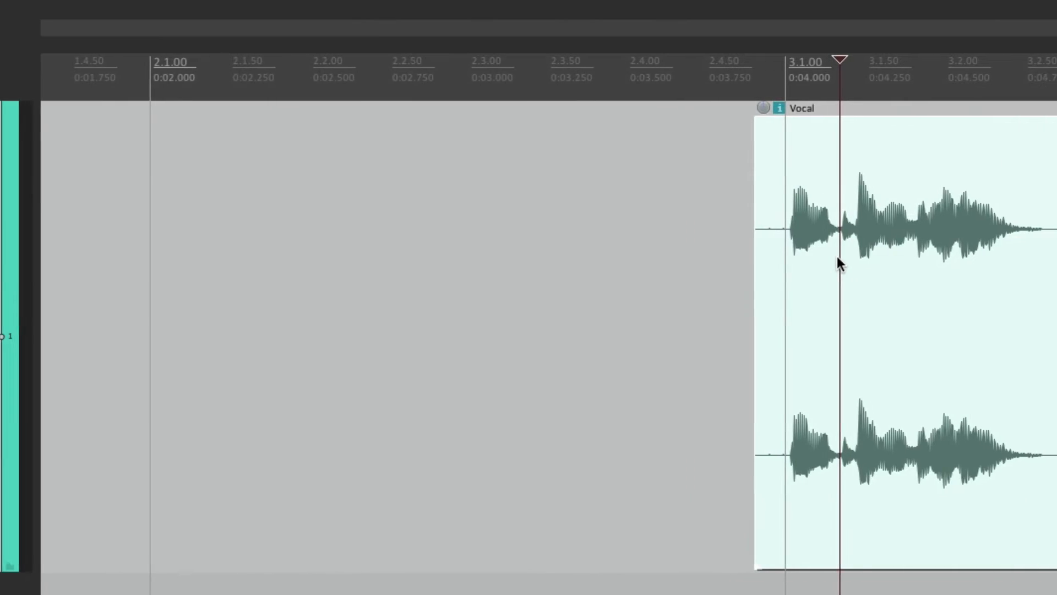
Try moving the first Vocal item towards 2.1.00 using the relative snap guide line, undo the move, and deselect the item.
drag(837, 256, 367, 262)
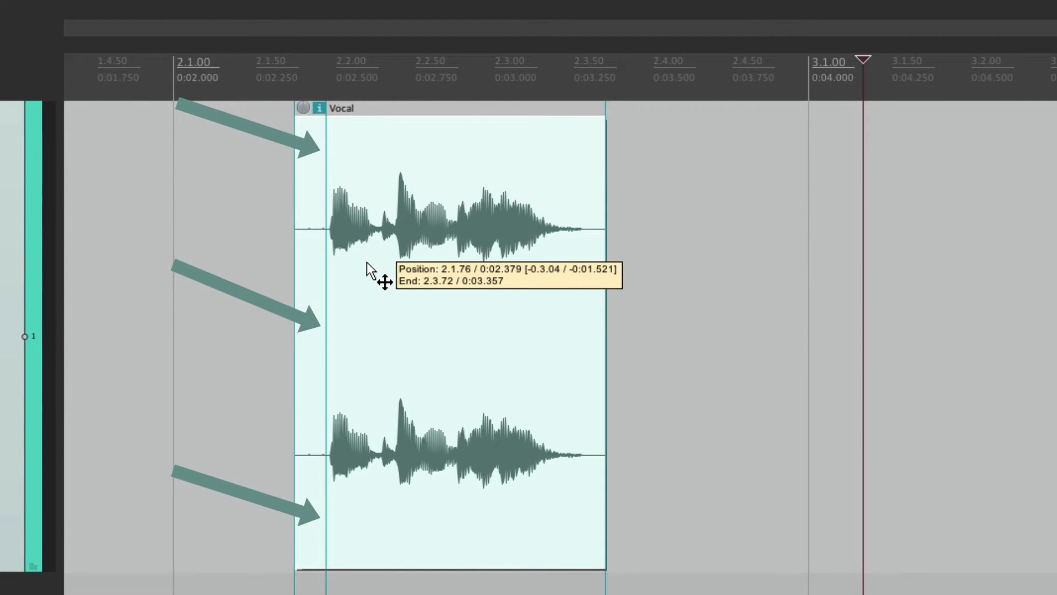
drag(367, 262, 213, 288)
key(super+z)
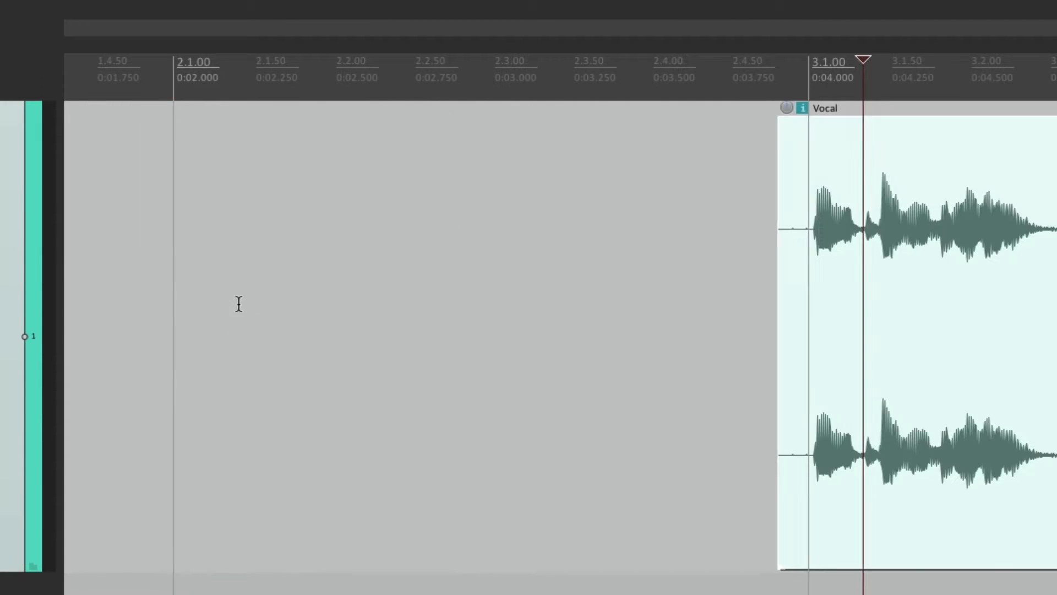
click(669, 219)
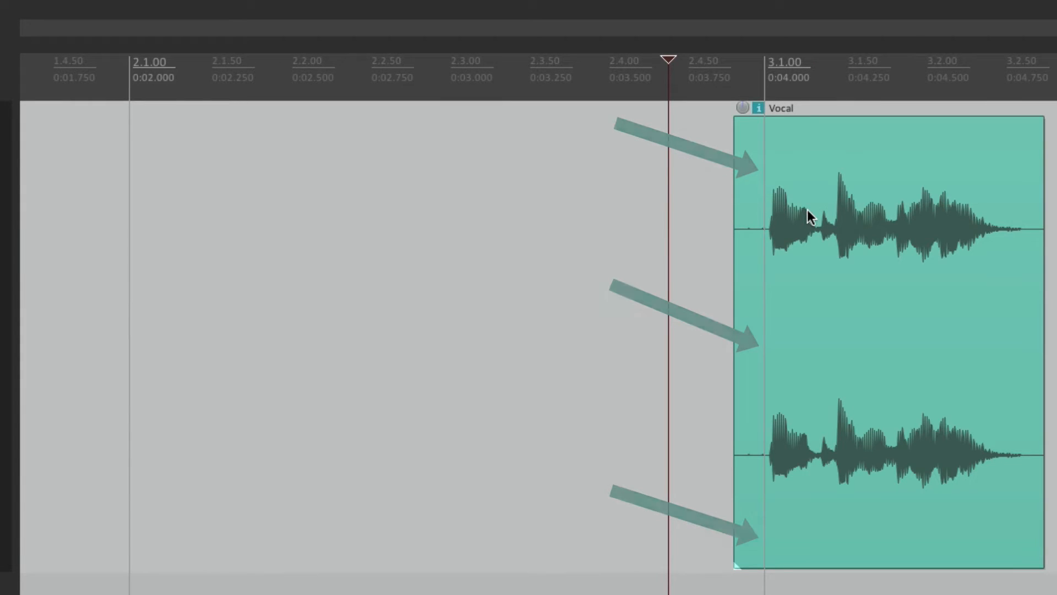
drag(809, 217, 794, 201)
click(624, 241)
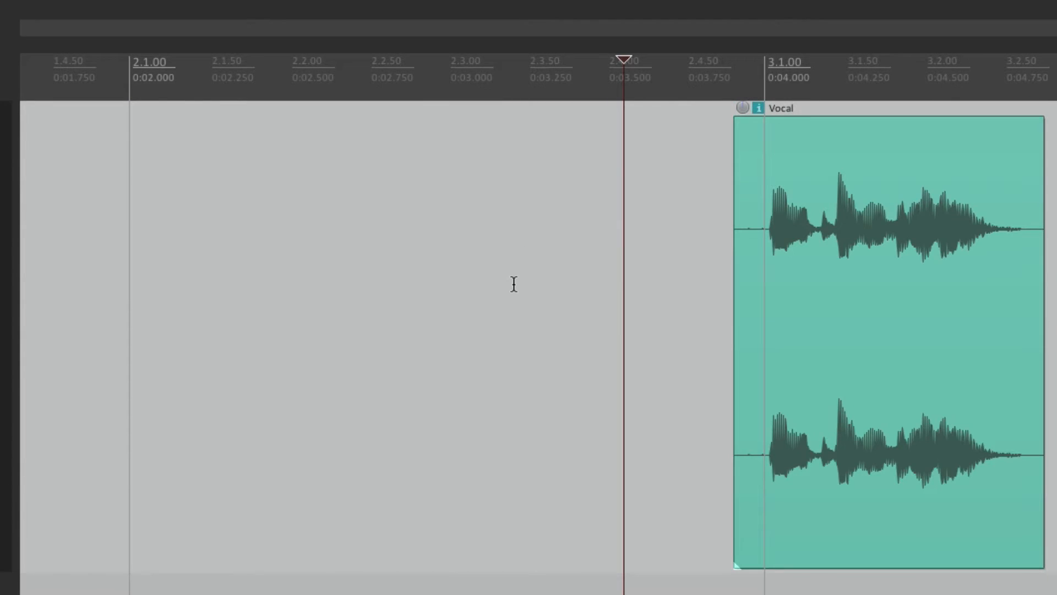
Select all three Vocal items, try moving them together along the timeline with relative snap, and return them to their original positions.
scroll(512, 283, down, 5)
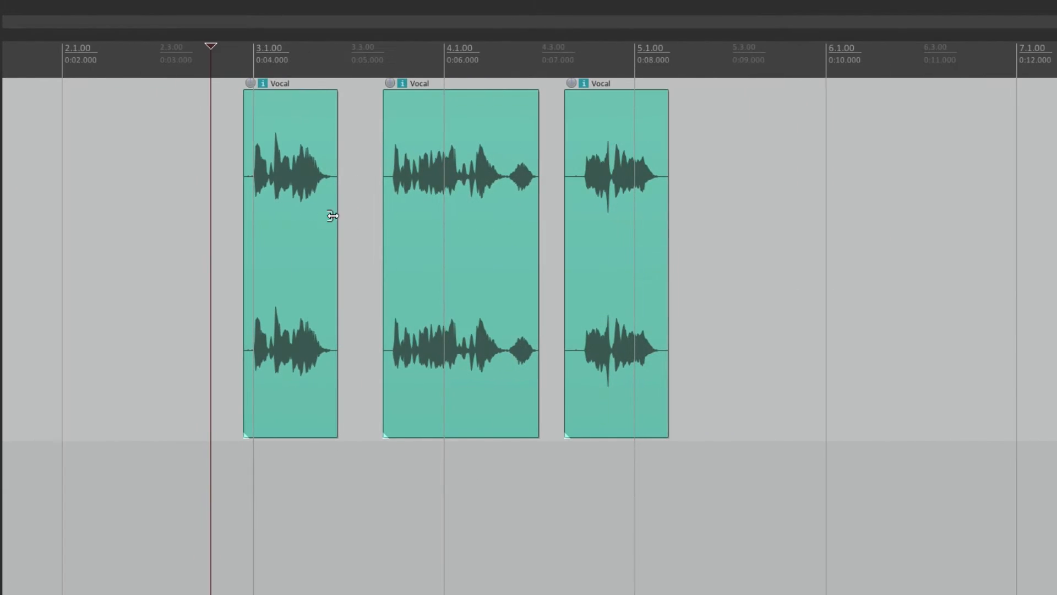
scroll(331, 223, right, 2)
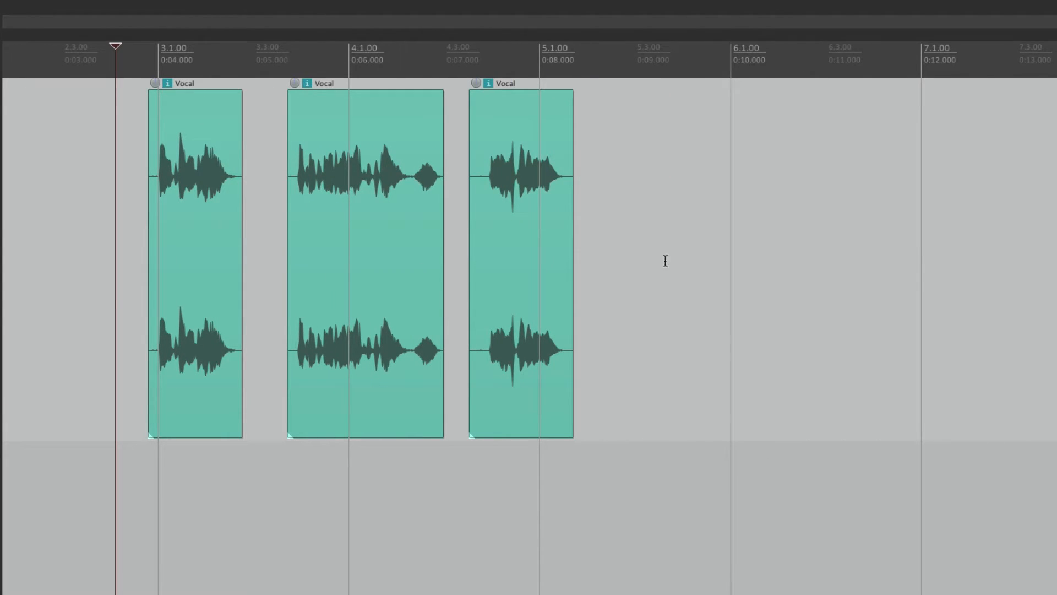
key(alt+l)
key(ctrl+a)
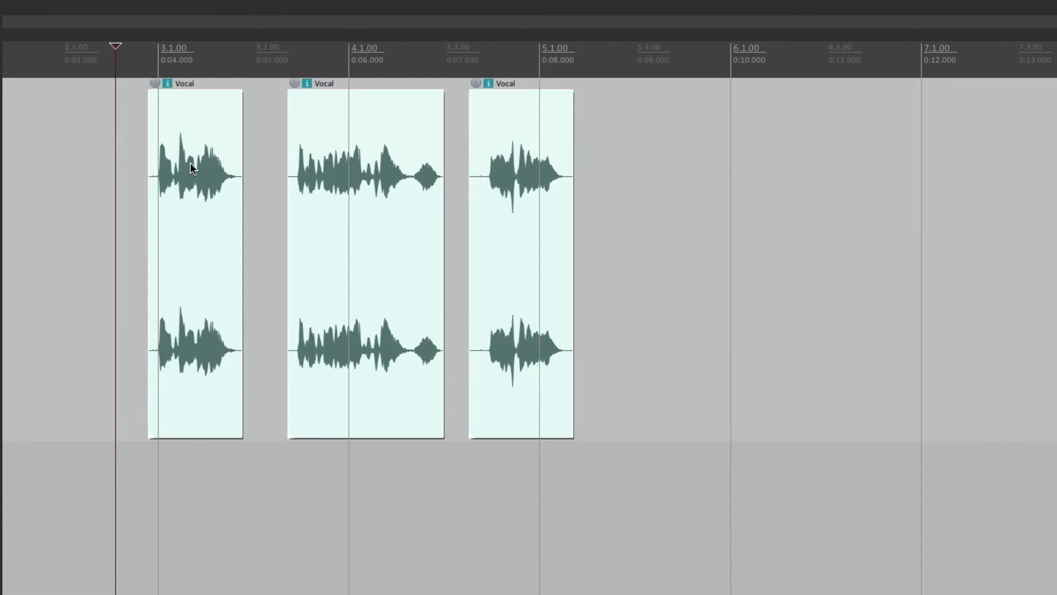
drag(190, 163, 589, 167)
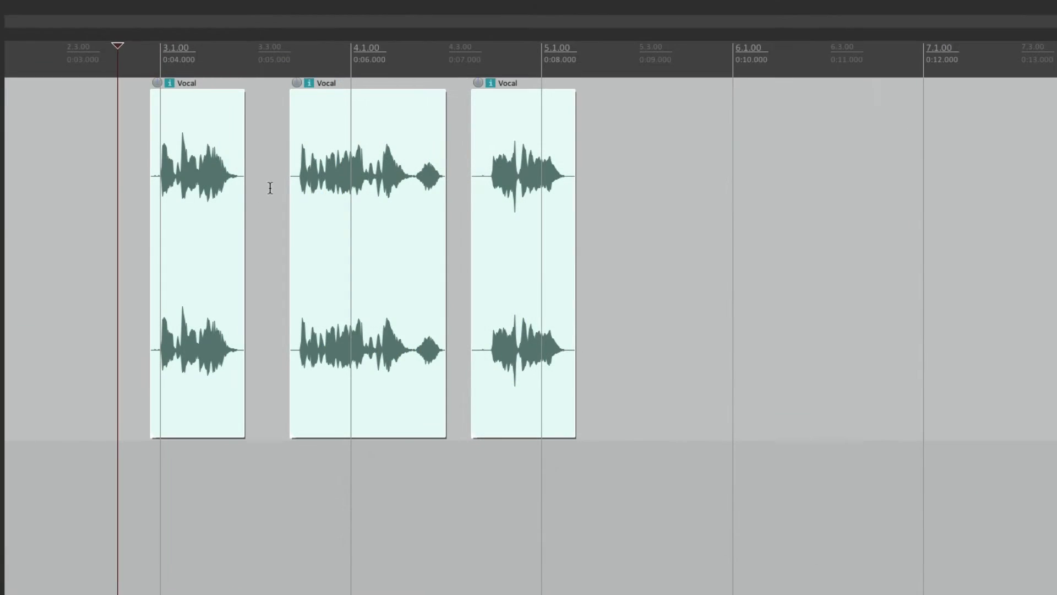
mouse_move(203, 165)
mouse_down()
mouse_move(590, 183)
mouse_move(185, 167)
mouse_up()
Try moving the second and third Vocal items individually with relative snap, returning each to its original position.
click(33, 236)
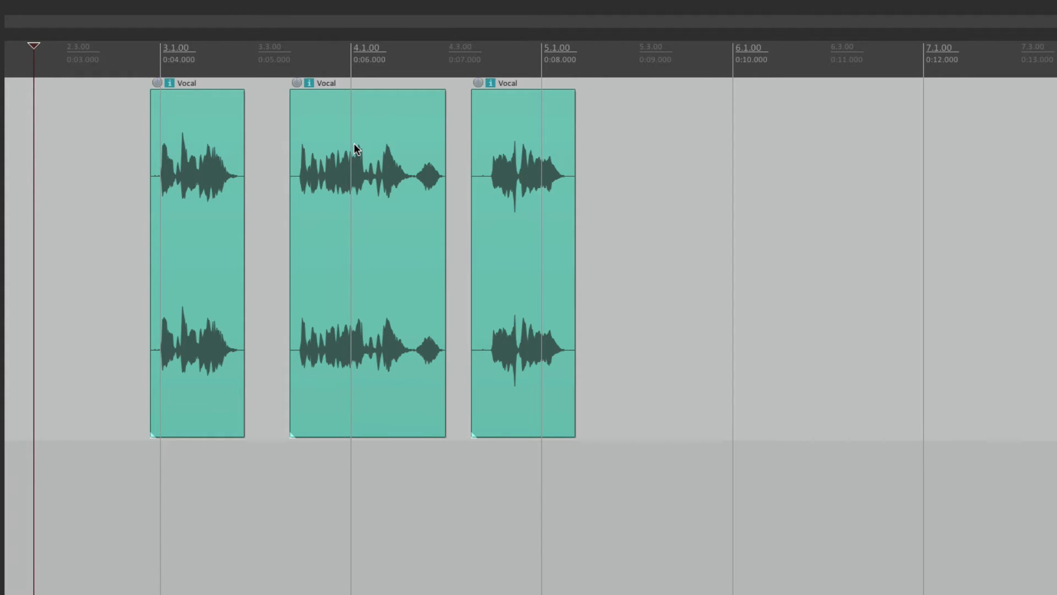
drag(354, 144, 384, 165)
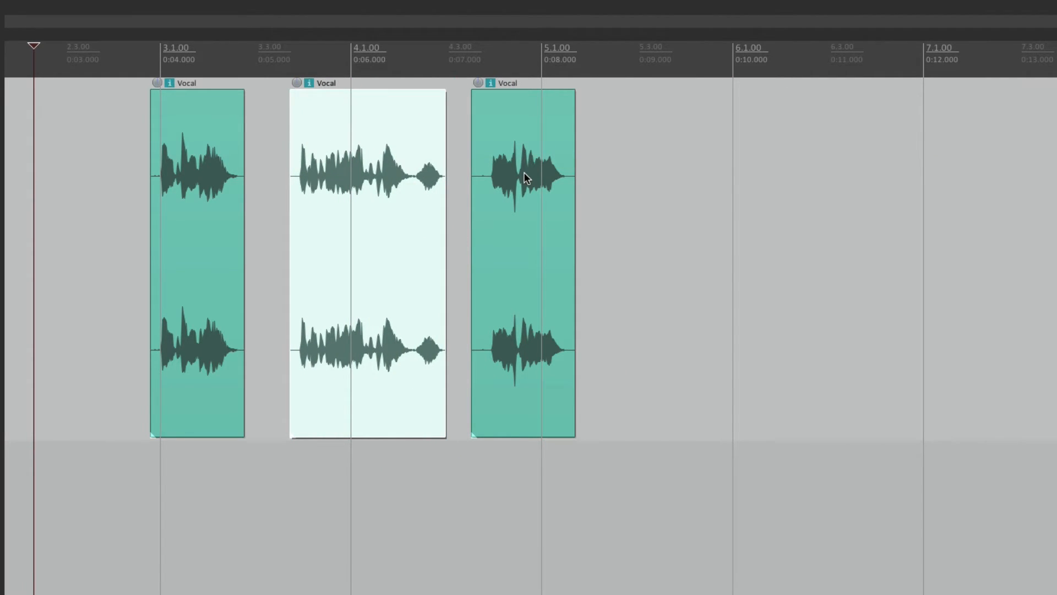
drag(524, 171, 546, 207)
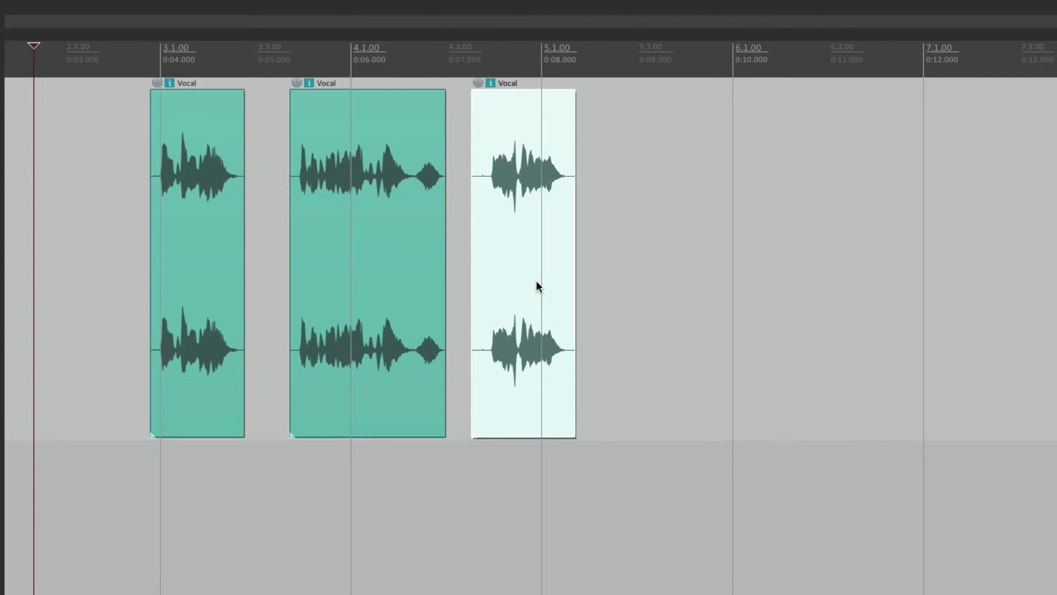
Copy all three Vocal items three bars later to around 6.1.00, and copy the new group again further along the timeline.
key(ctrl+a)
scroll(286, 324, down, 3)
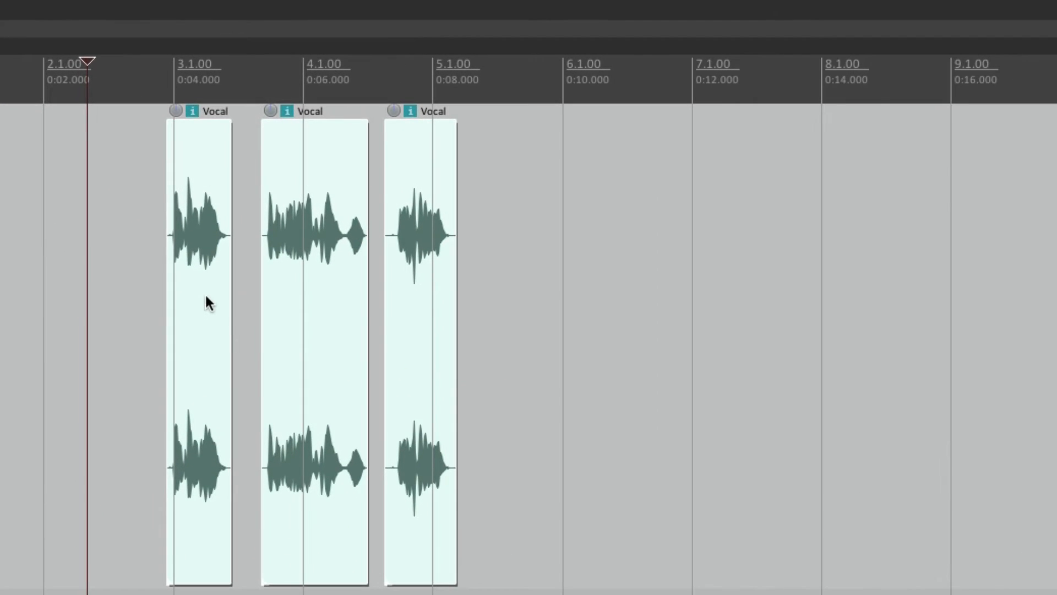
drag(201, 253, 596, 265)
drag(595, 200, 996, 223)
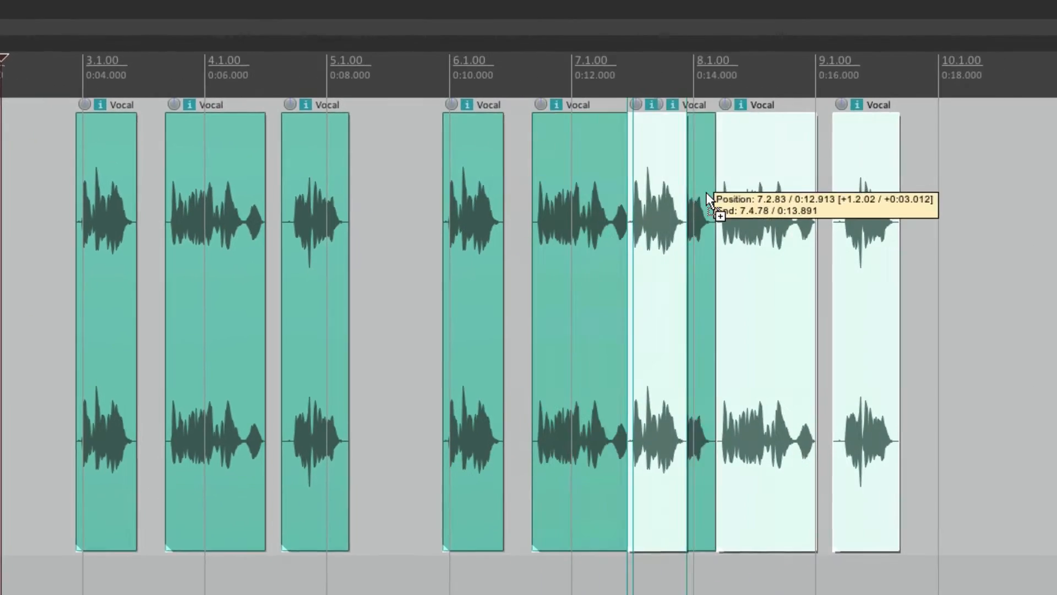
mouse_move(798, 204)
mouse_down()
mouse_move(756, 204)
mouse_move(793, 209)
mouse_up()
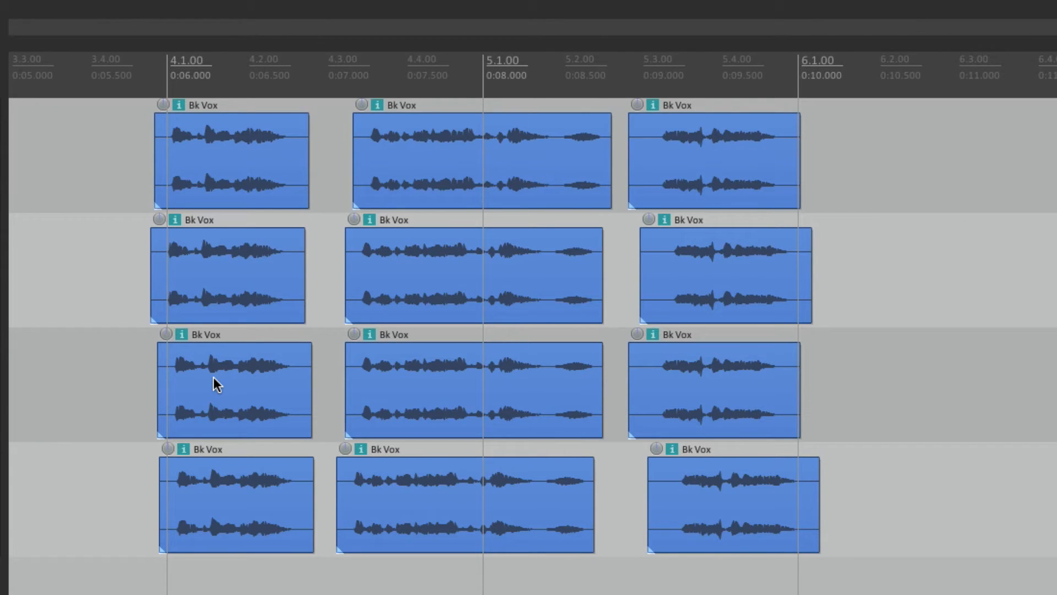
Select all twelve Bk Vox items on the four tracks, group them, and clear the selection.
scroll(87, 315, up, 3)
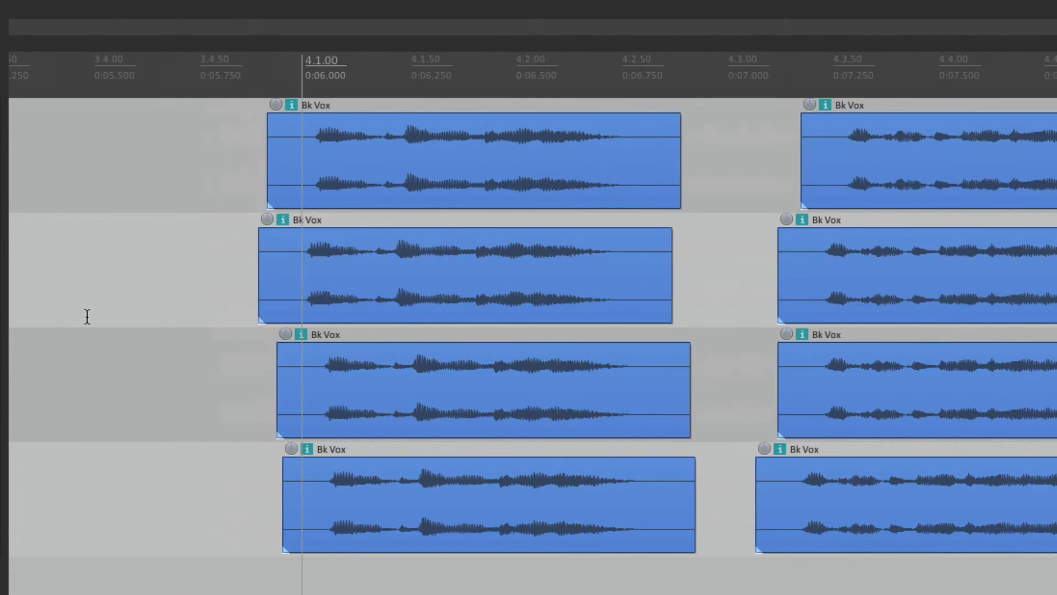
scroll(230, 400, up, 2)
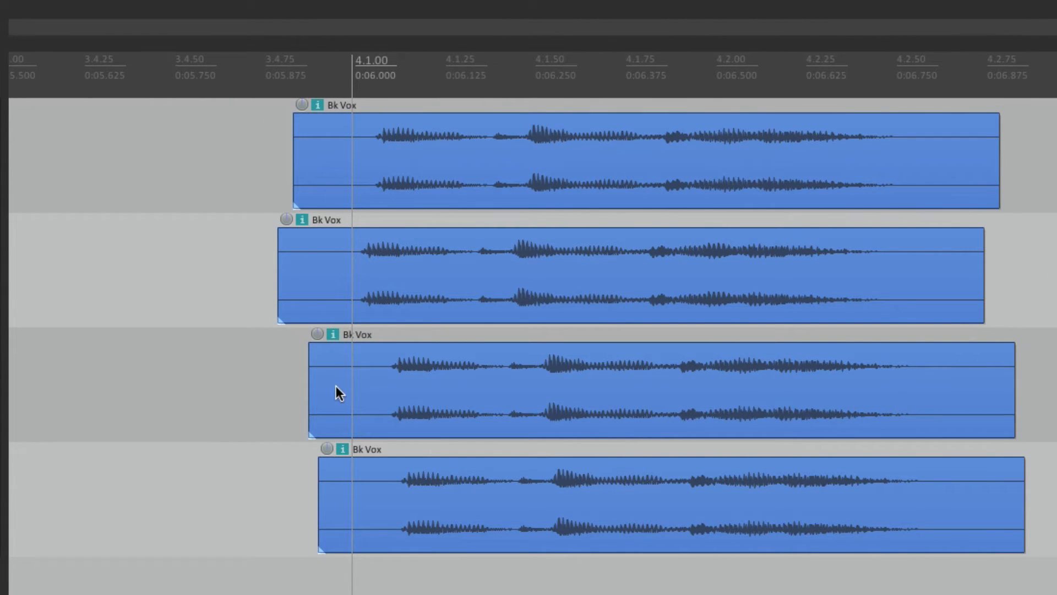
scroll(259, 437, down, 7)
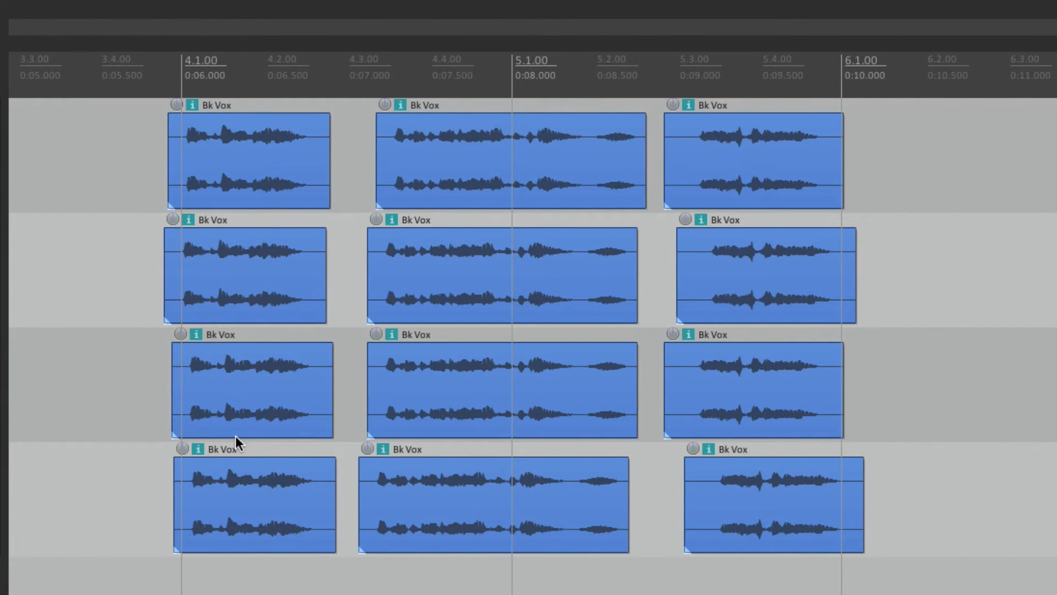
drag(177, 129, 755, 575)
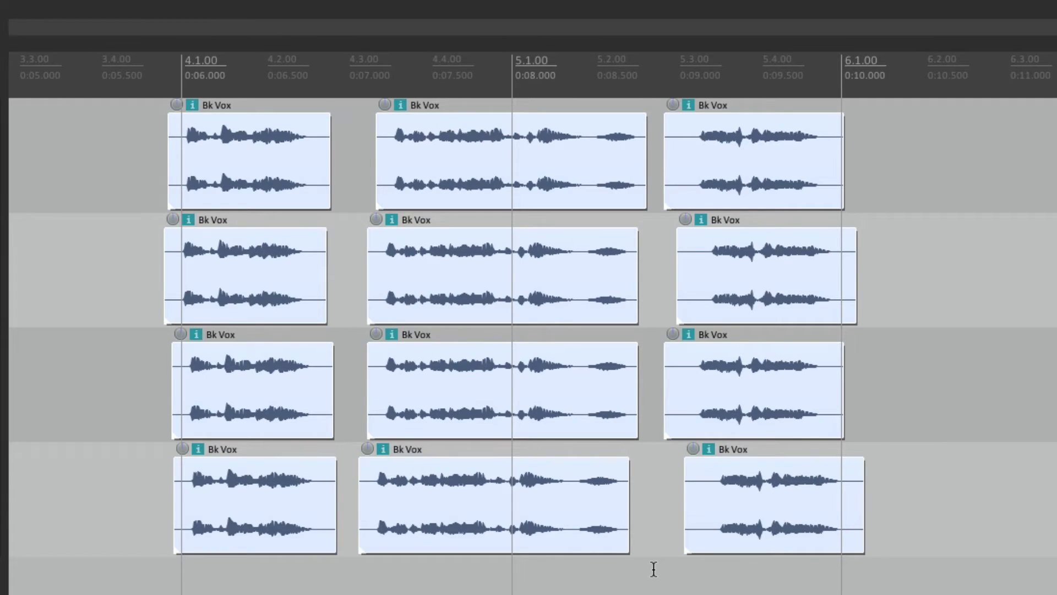
key(ctrl+g)
click(128, 324)
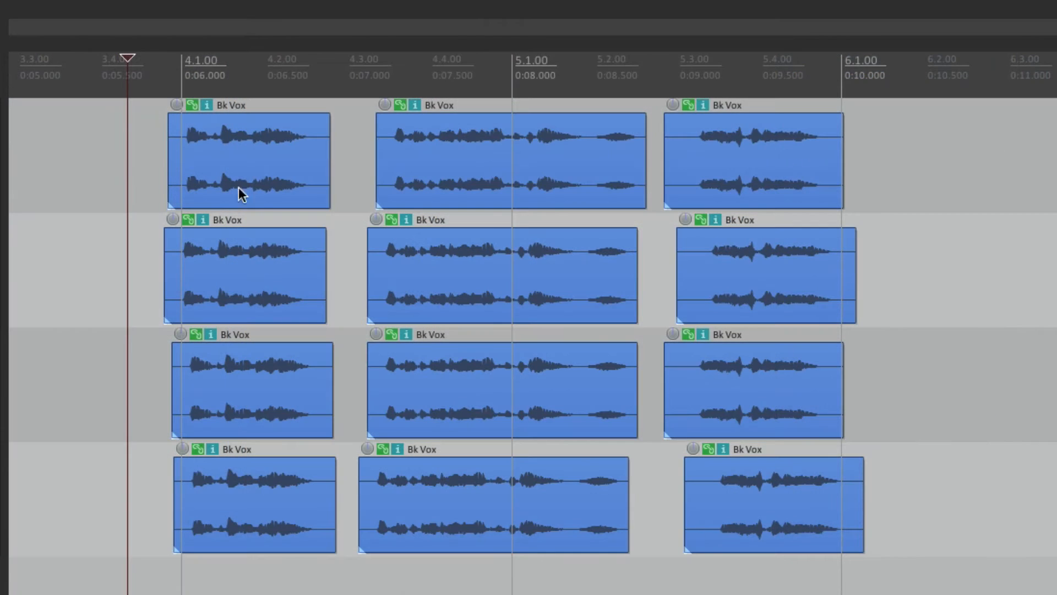
Try moving the Bk Vox group with relative snap, and copy it to around 7.1.00 and again to around 10.1.00.
drag(255, 175, 283, 188)
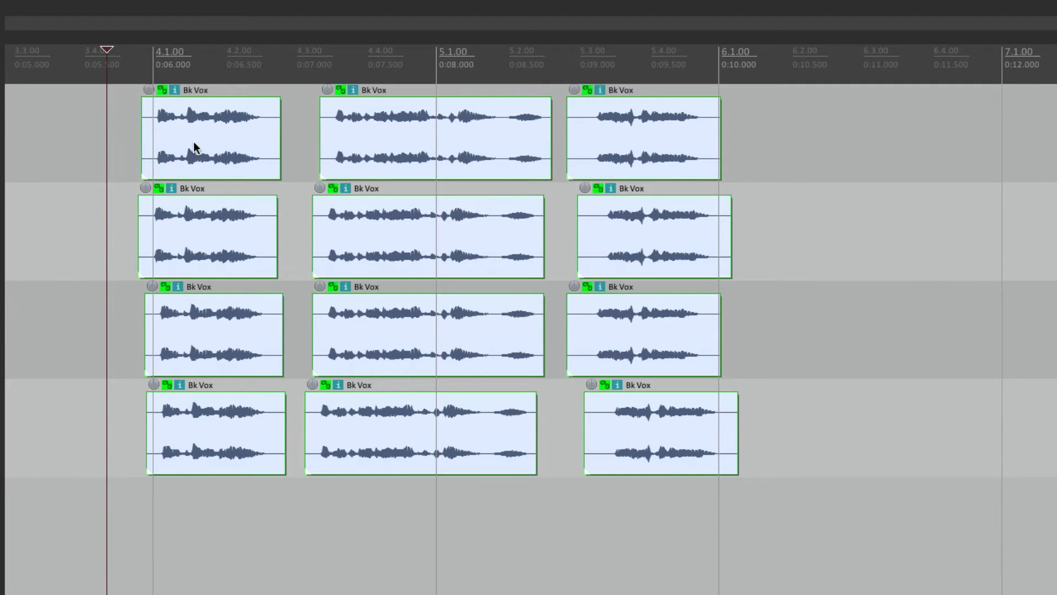
drag(193, 142, 210, 173)
scroll(195, 189, down, 3)
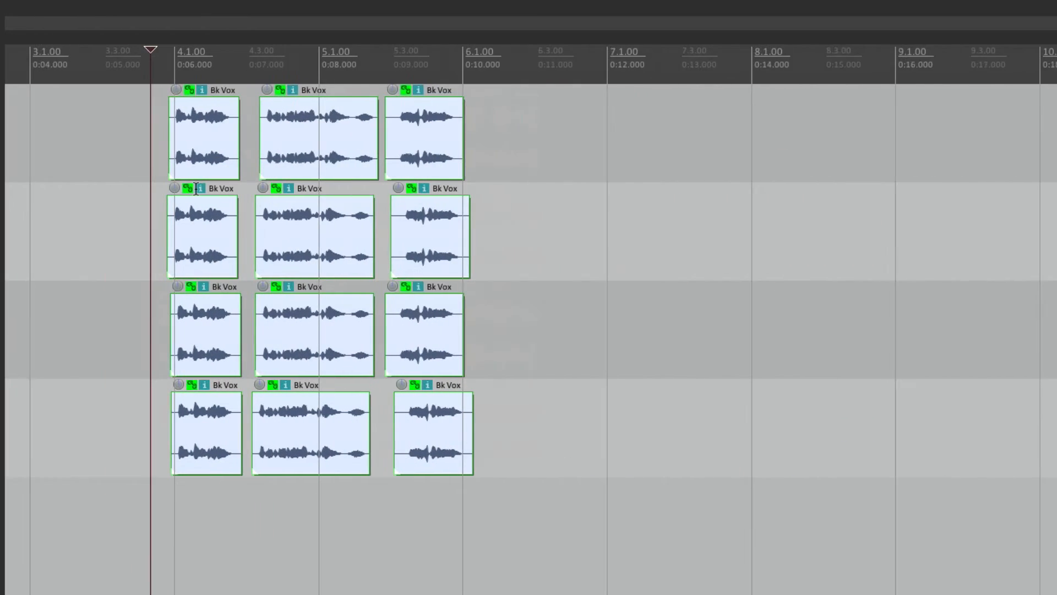
scroll(209, 191, right, 2)
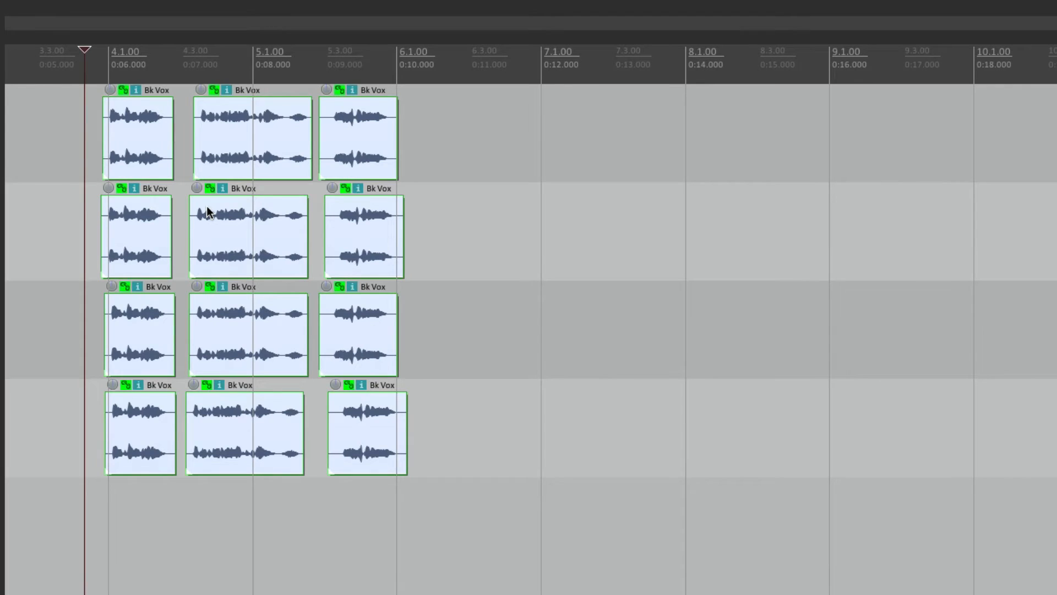
drag(139, 140, 573, 181)
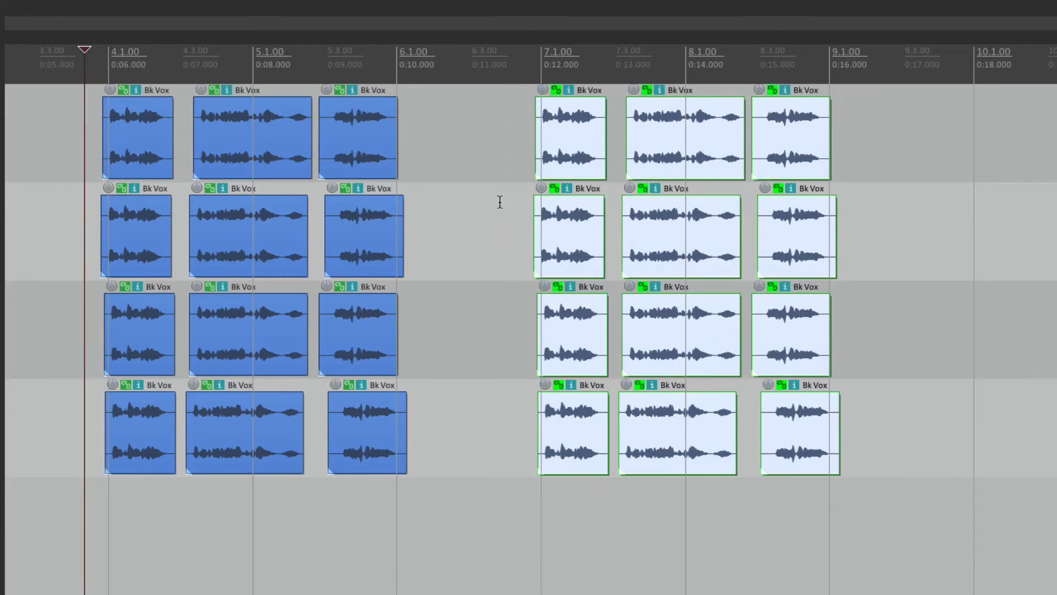
scroll(500, 202, right, 5)
drag(236, 131, 653, 144)
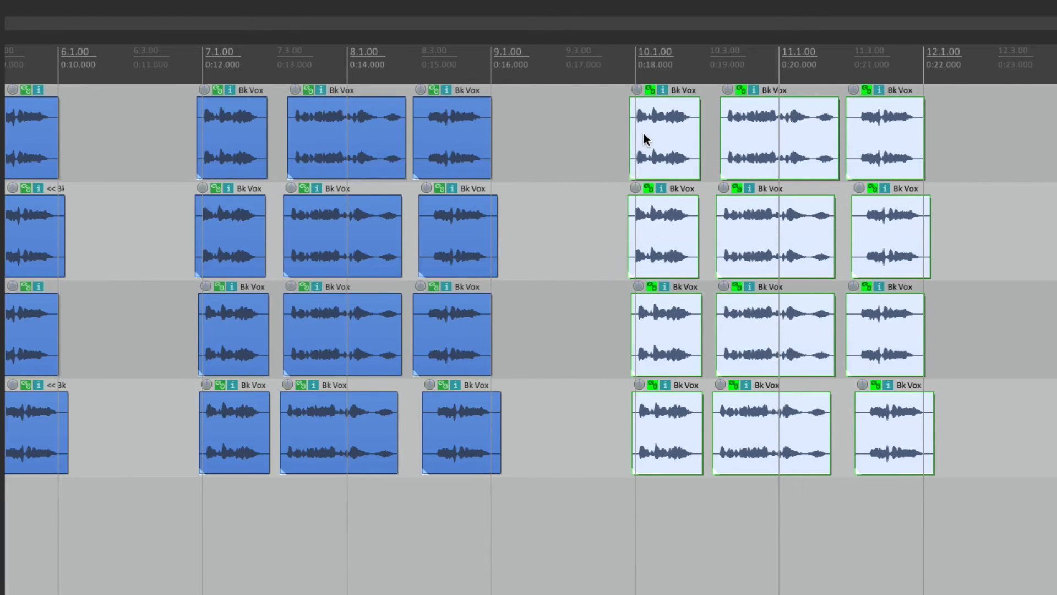
scroll(643, 133, up, 8)
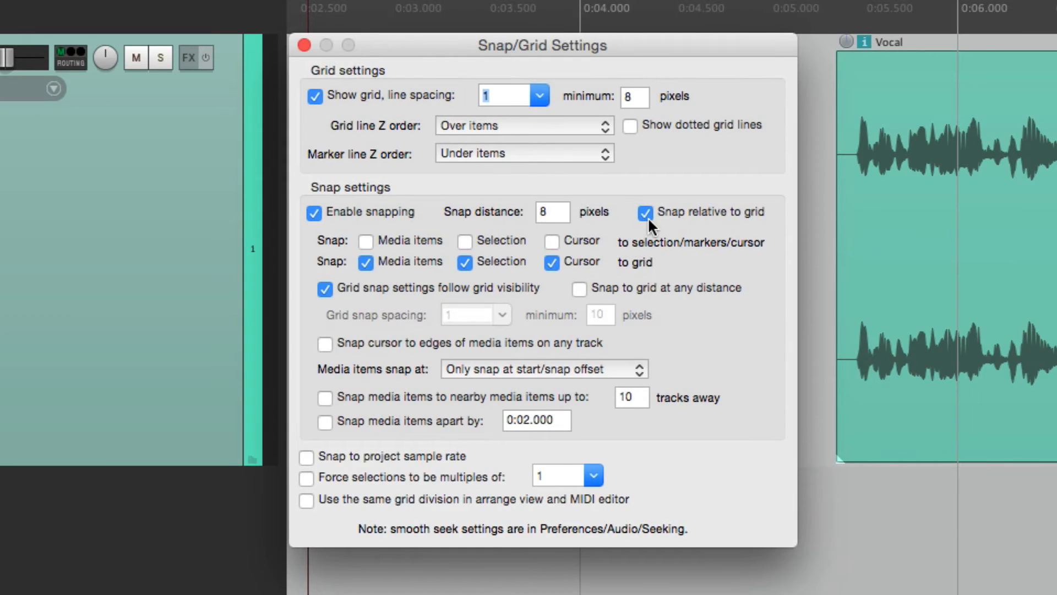
Turn off snapping relative to the grid, and set the first Vocal item's snap offset at the start of its audible waveform.
click(643, 212)
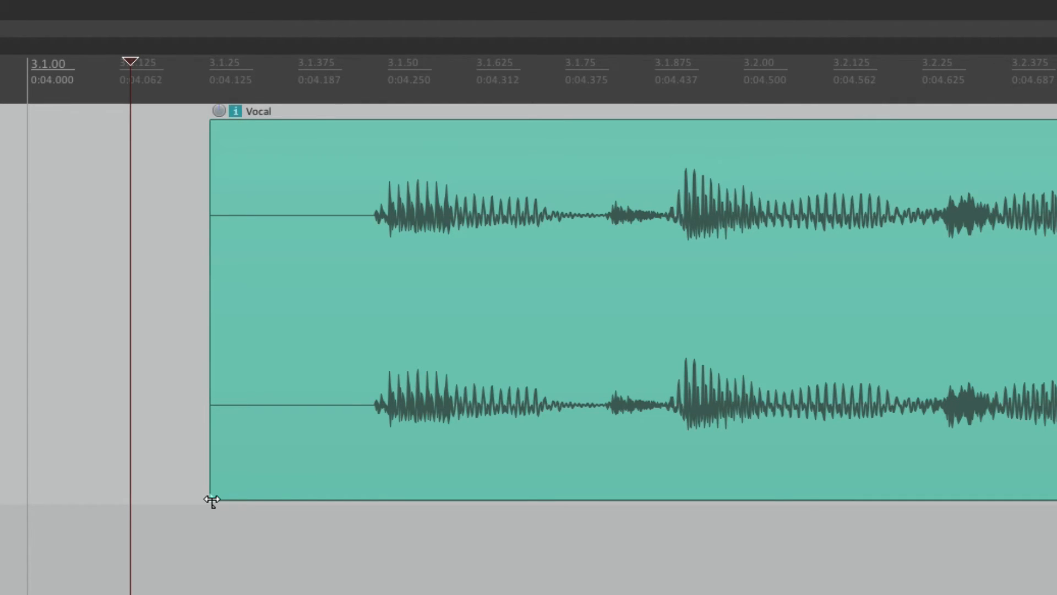
drag(212, 500, 356, 496)
scroll(356, 561, up, 5)
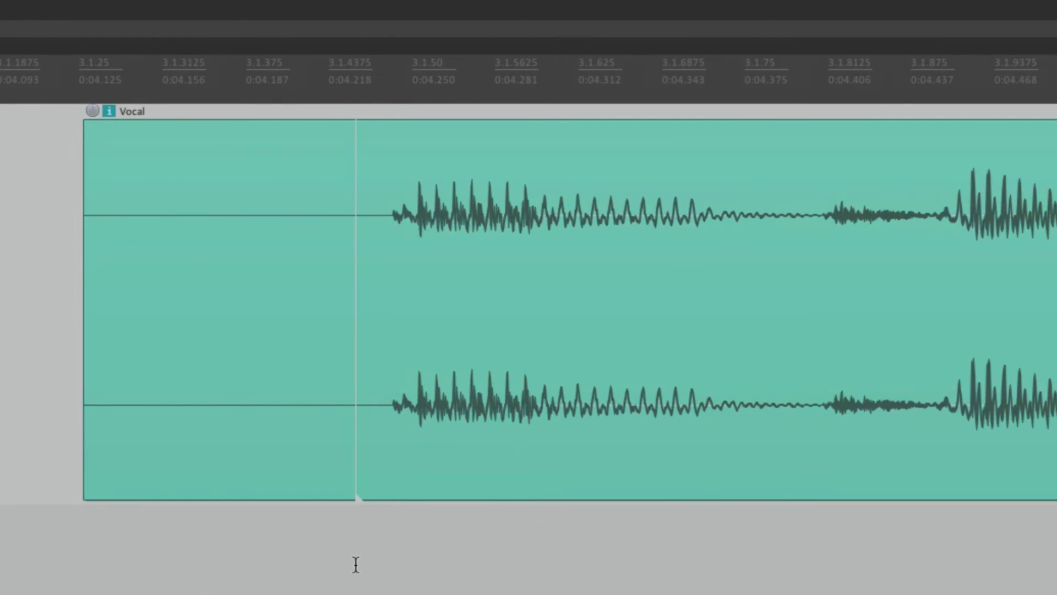
drag(356, 500, 416, 501)
Move the first Vocal item earlier so its snap offset lands on 3.1.00.
scroll(416, 500, down, 5)
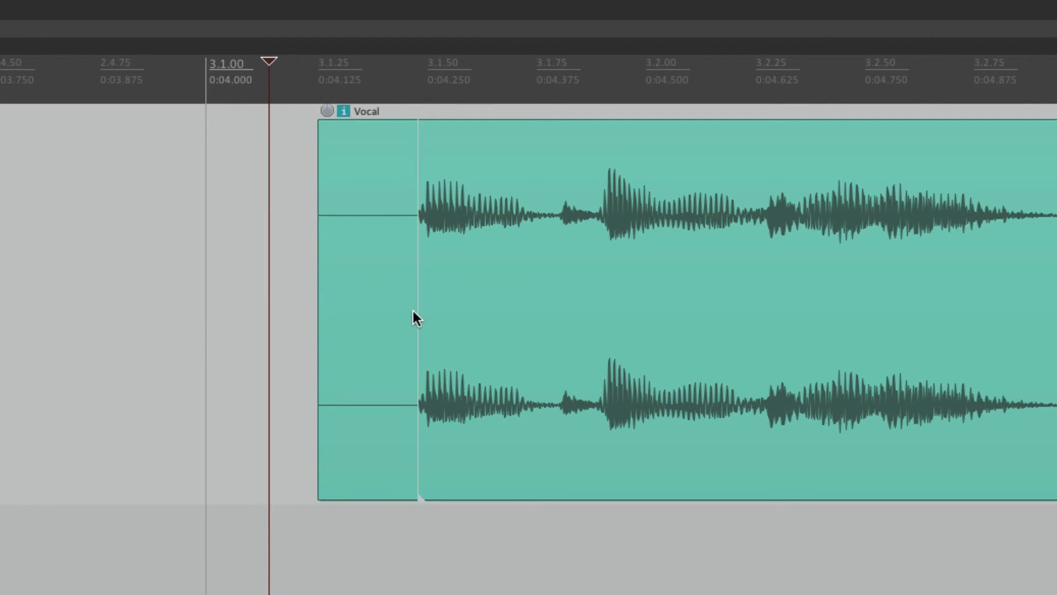
drag(451, 253, 259, 297)
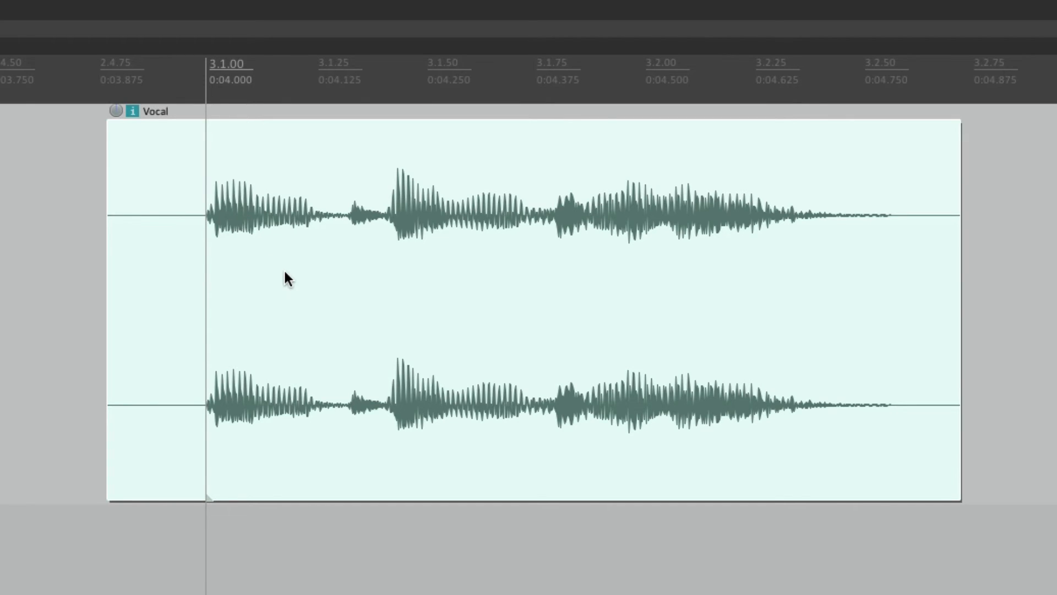
Set the second Vocal item's snap offset just before the fourth burst in its waveform, and move the item slightly earlier.
scroll(283, 268, down, 5)
scroll(283, 269, right, 4)
scroll(493, 293, up, 4)
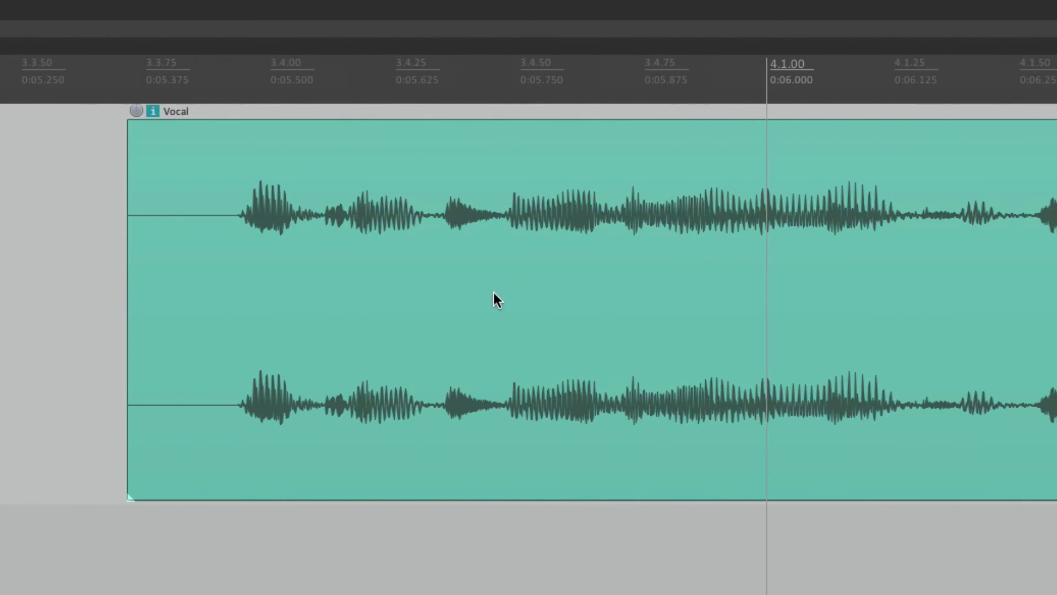
drag(129, 500, 512, 485)
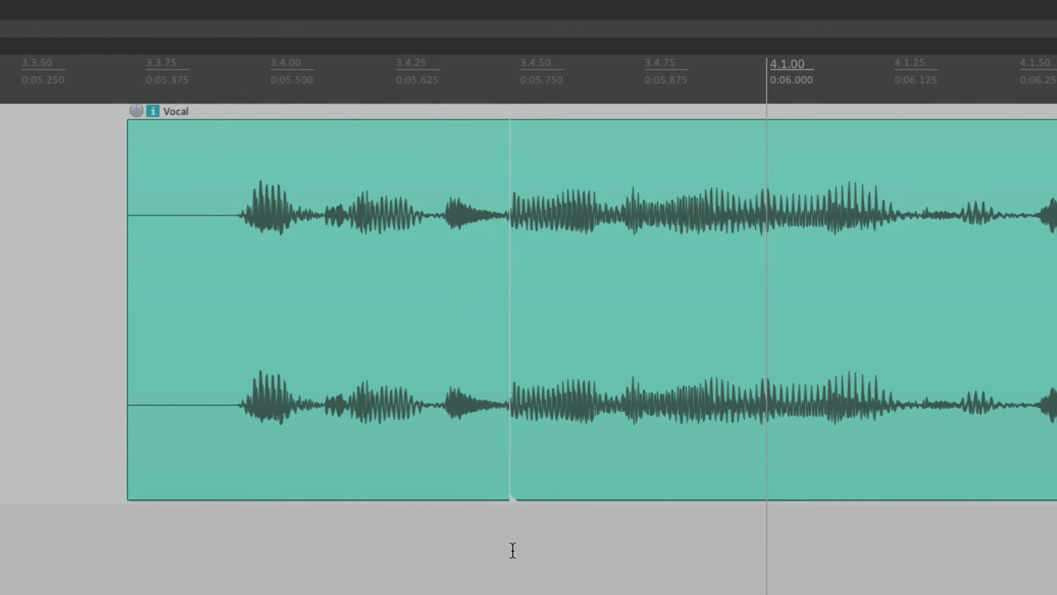
scroll(513, 550, down, 4)
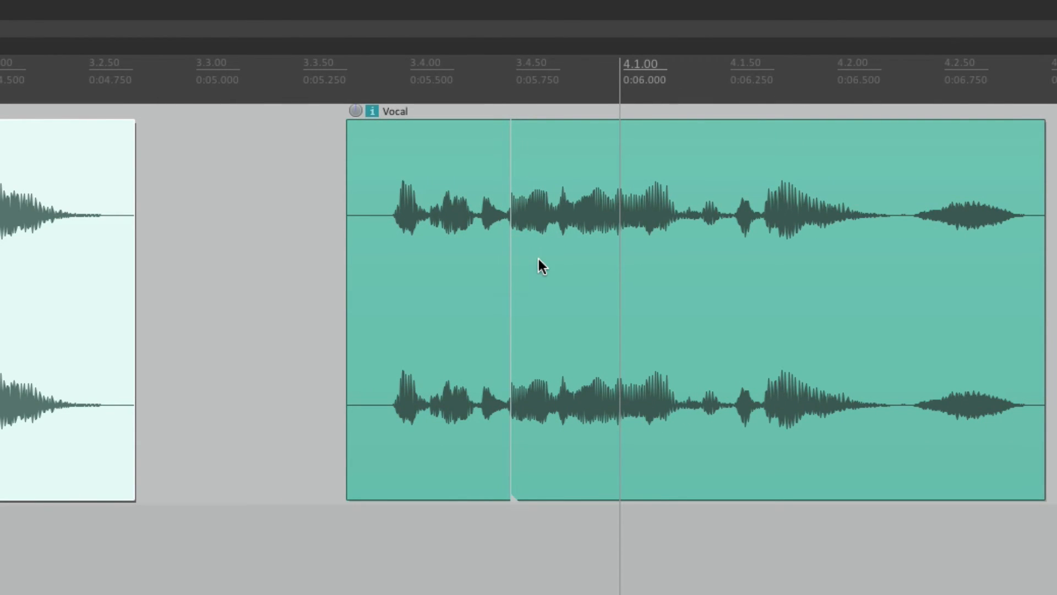
drag(538, 265, 495, 295)
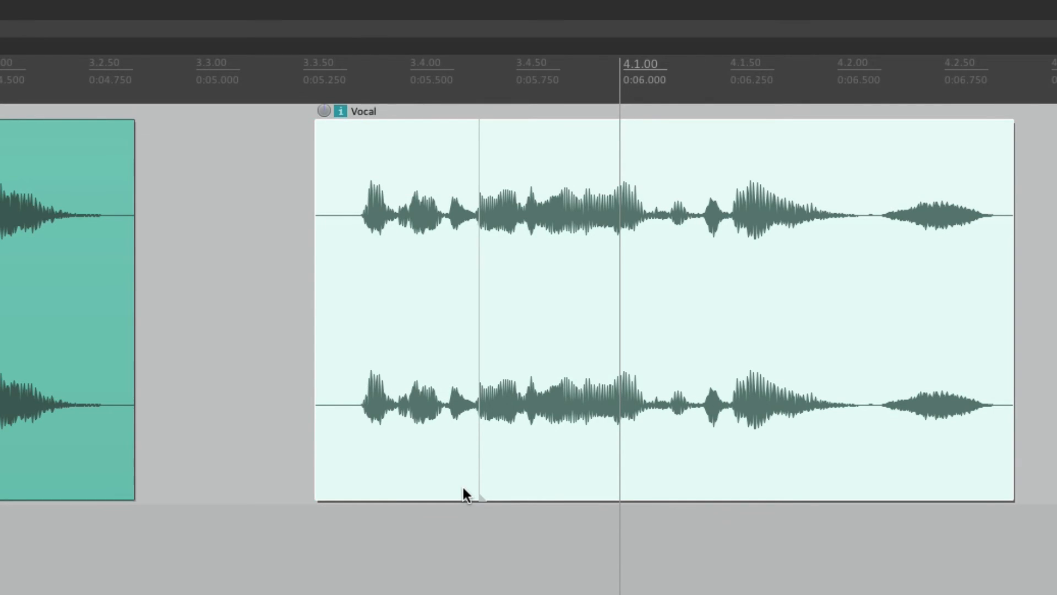
Reset the first Vocal item's snap offset back to the item's start edge.
scroll(408, 371, down, 5)
scroll(375, 574, left, 2)
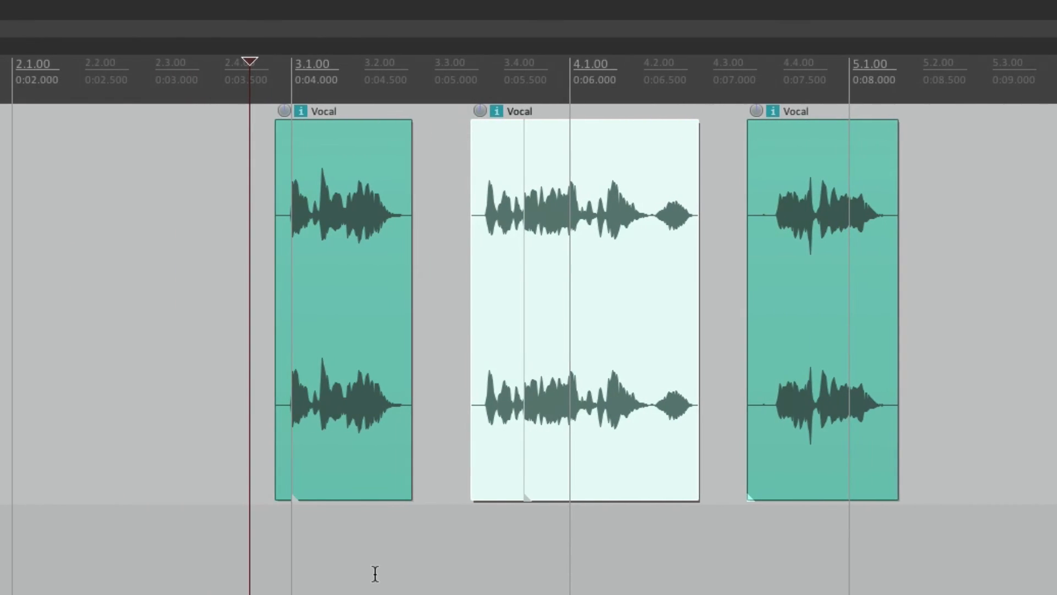
scroll(226, 466, up, 3)
scroll(371, 500, up, 5)
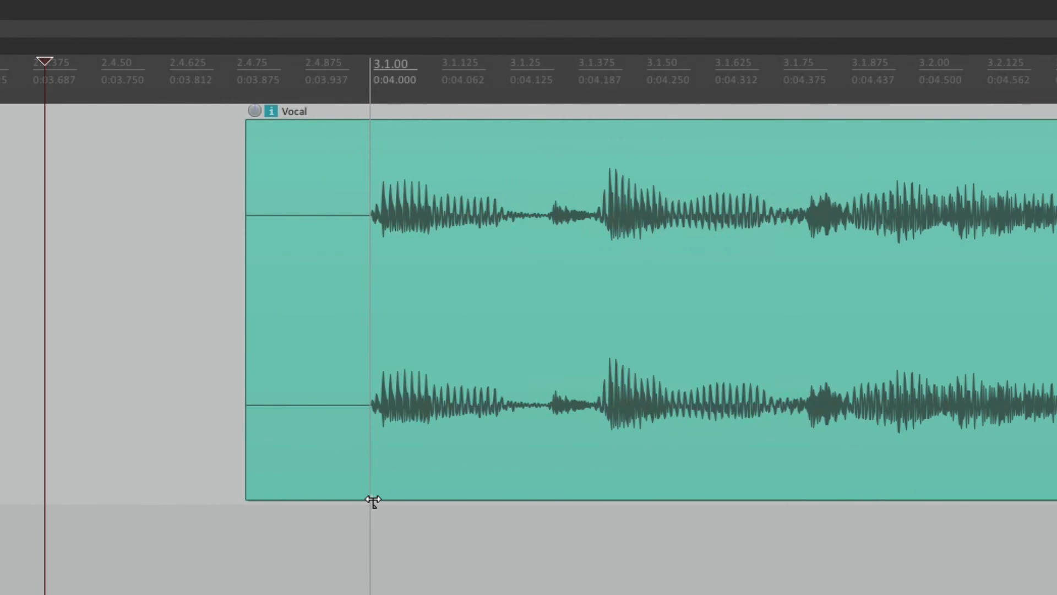
drag(372, 500, 249, 500)
Cut the first Vocal item and paste it with the edit cursor at 3.1.00.
scroll(288, 576, down, 5)
click(349, 266)
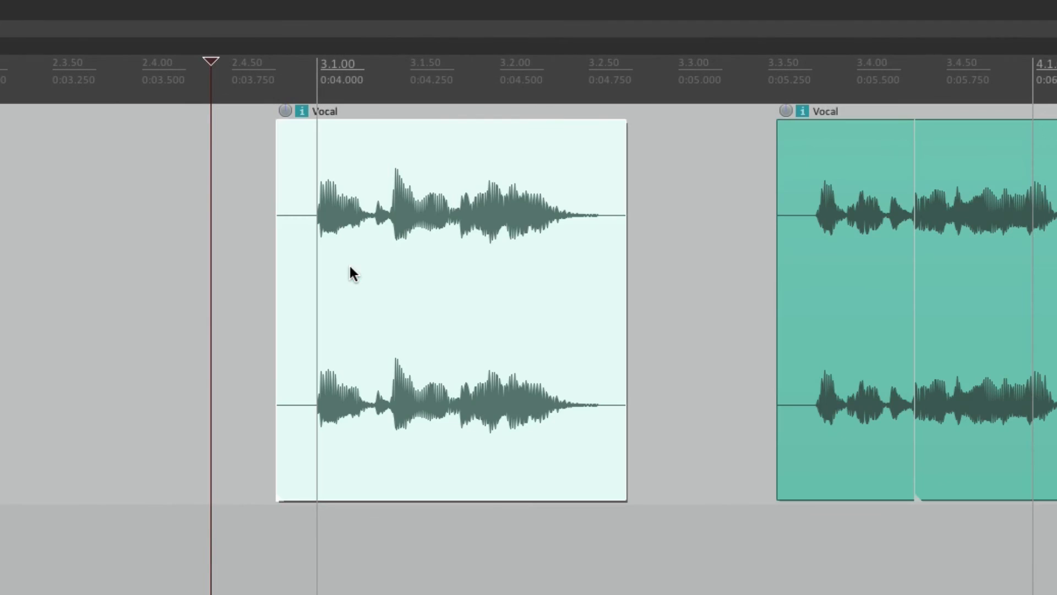
key(Delete)
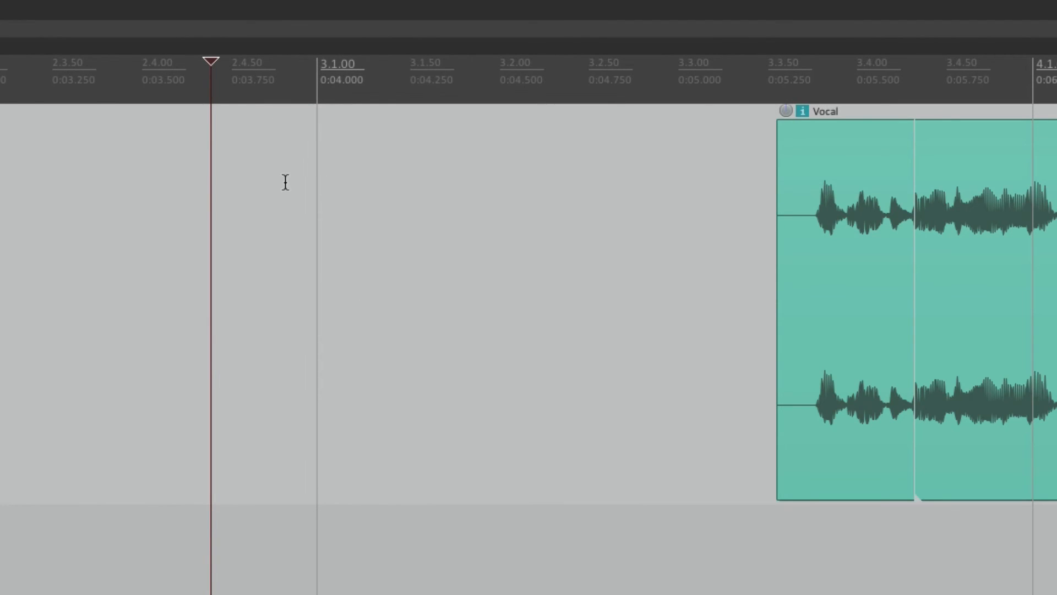
click(317, 196)
key(ctrl+v)
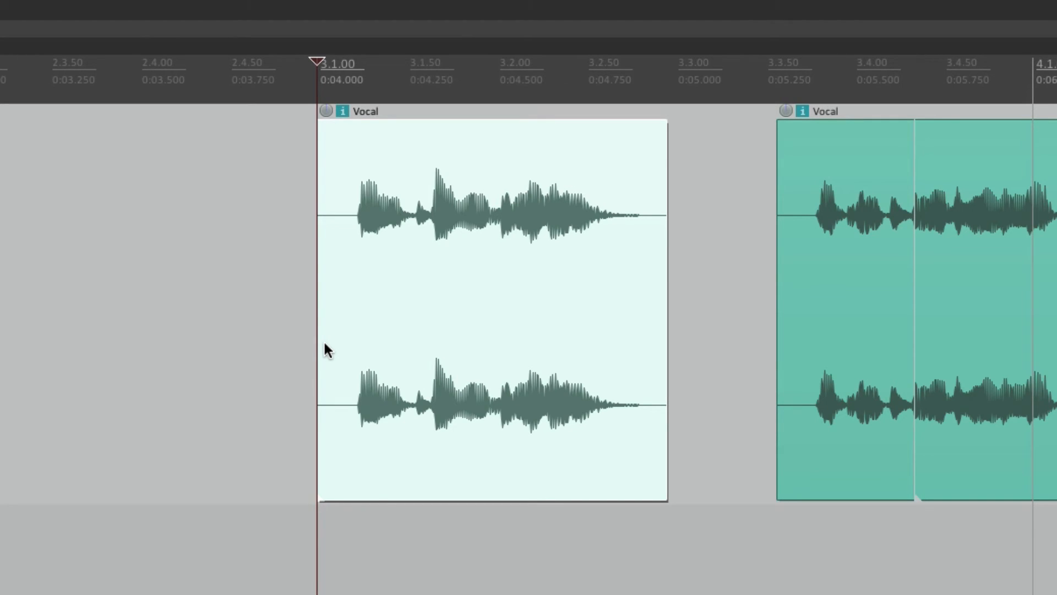
Set the pasted item's snap offset at the waveform's start, about 0:00.112, and cut and repaste it to align that point with 3.1.00.
scroll(305, 309, up, 5)
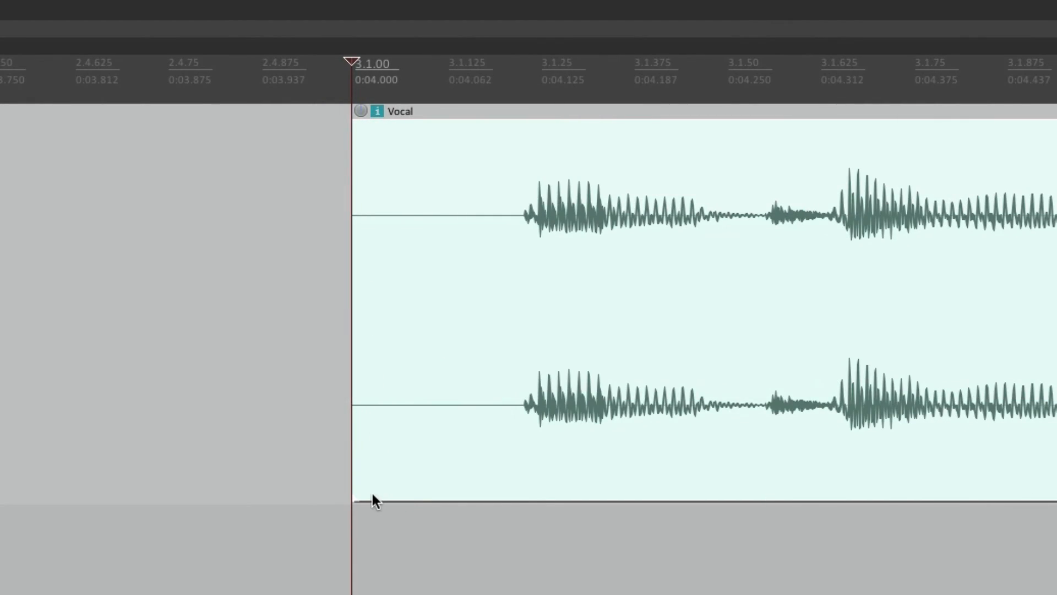
drag(372, 495, 521, 478)
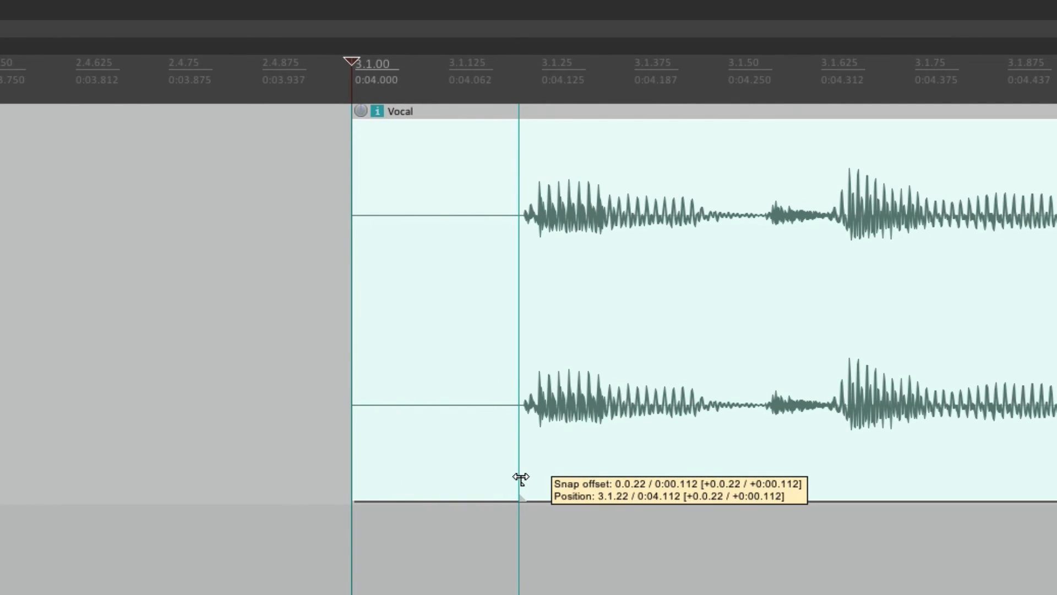
scroll(519, 529, down, 5)
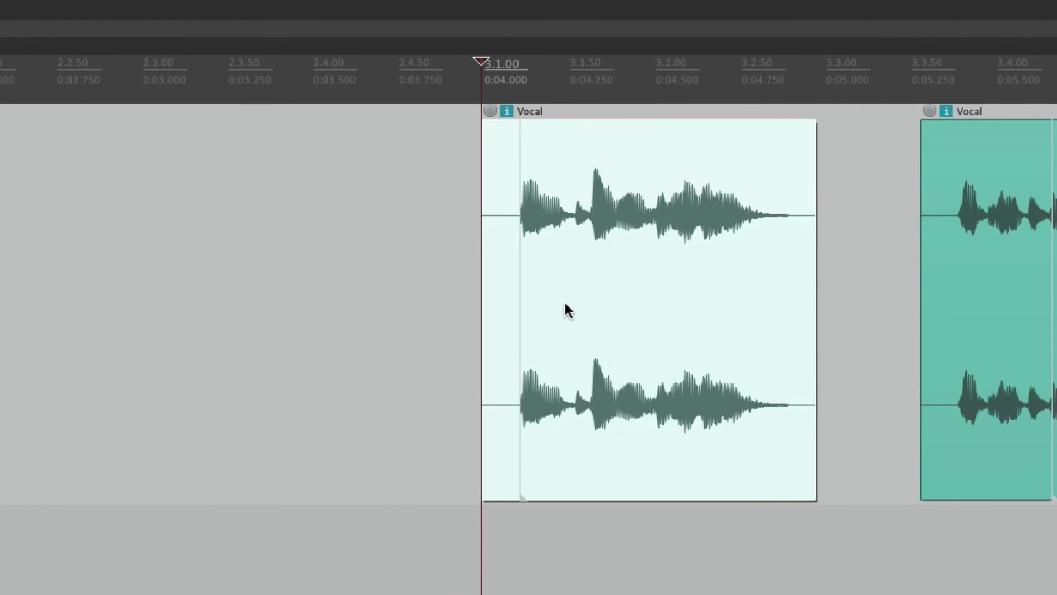
key(Delete)
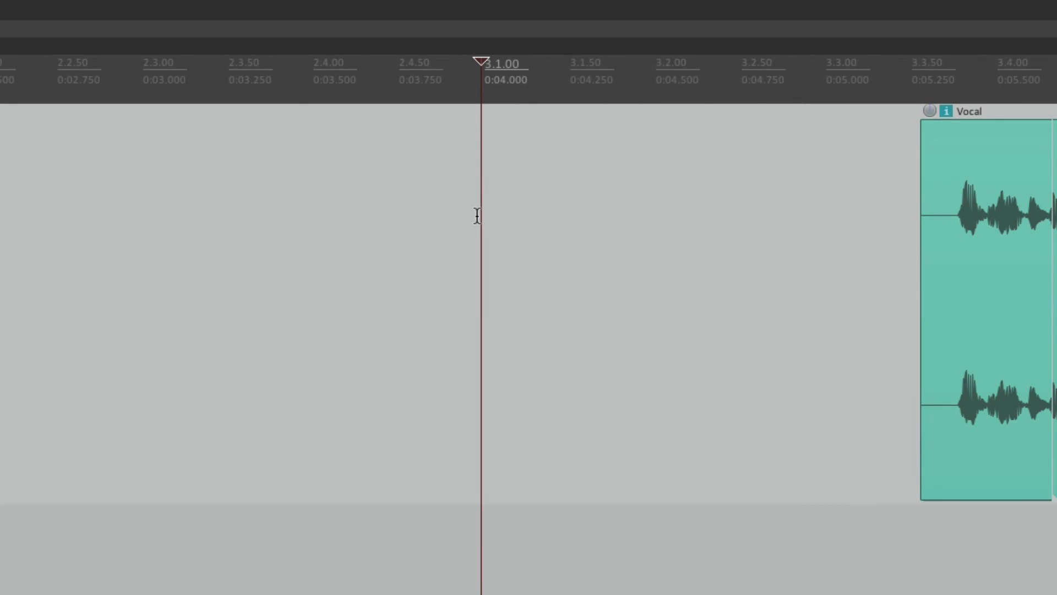
key(ctrl+v)
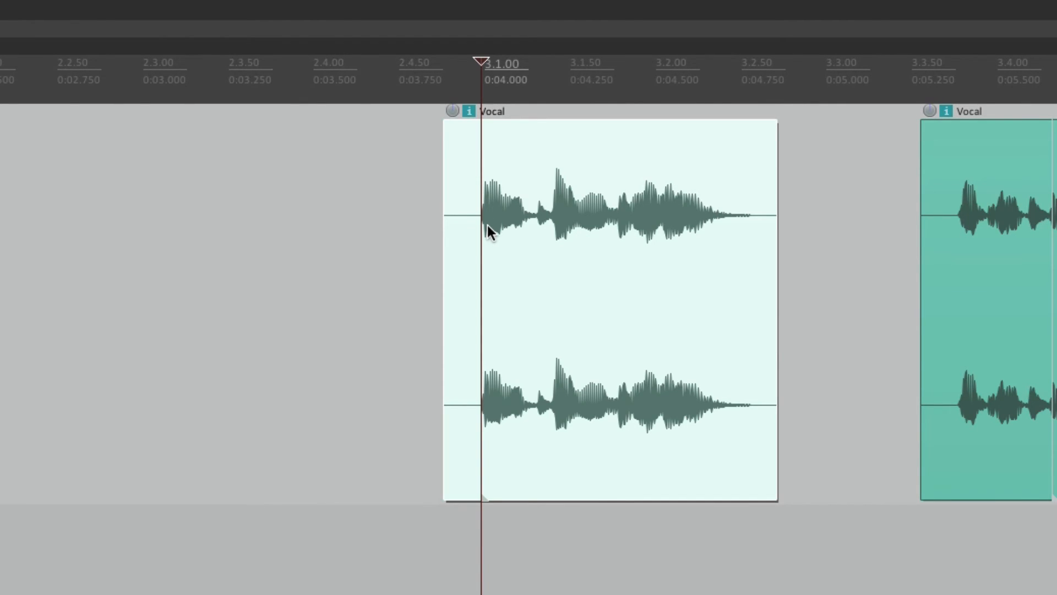
Cut the second Vocal item and paste it so its snap offset lands on 6.1.00.
scroll(467, 289, down, 2)
scroll(467, 289, right, 6)
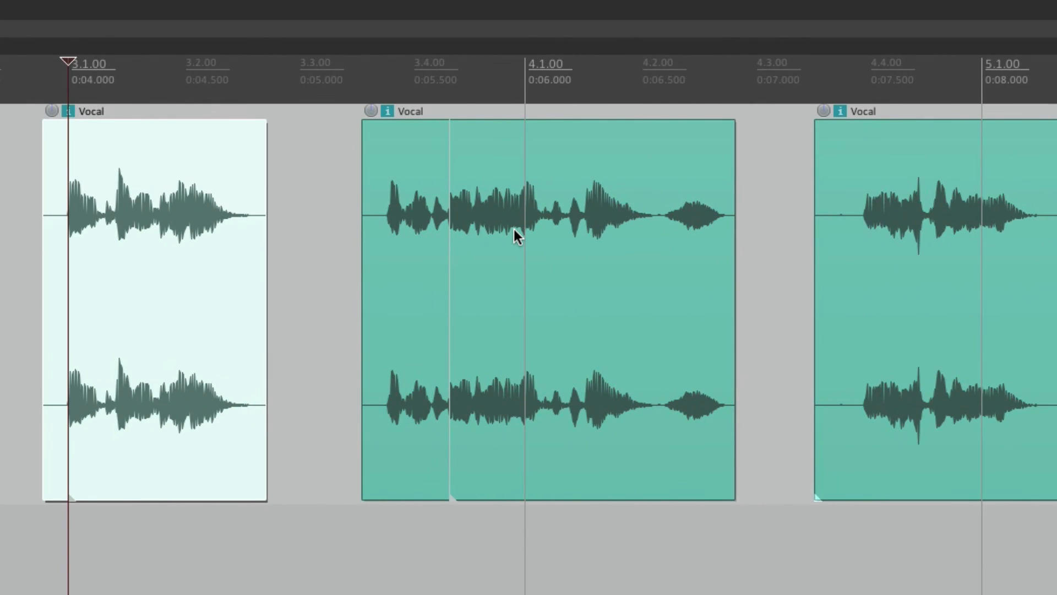
click(491, 317)
key(Delete)
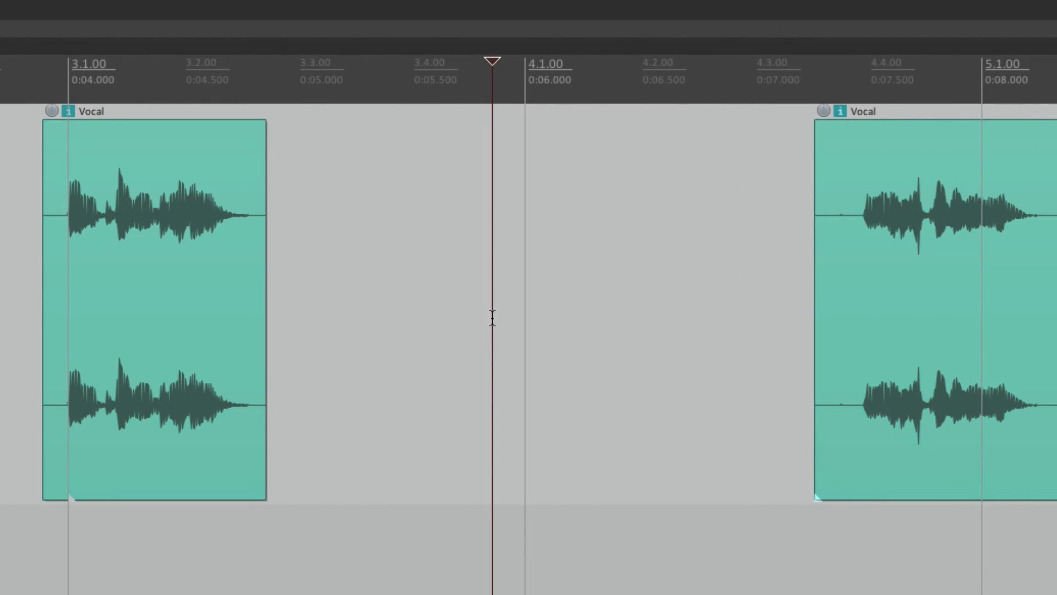
scroll(492, 318, right, 8)
click(533, 212)
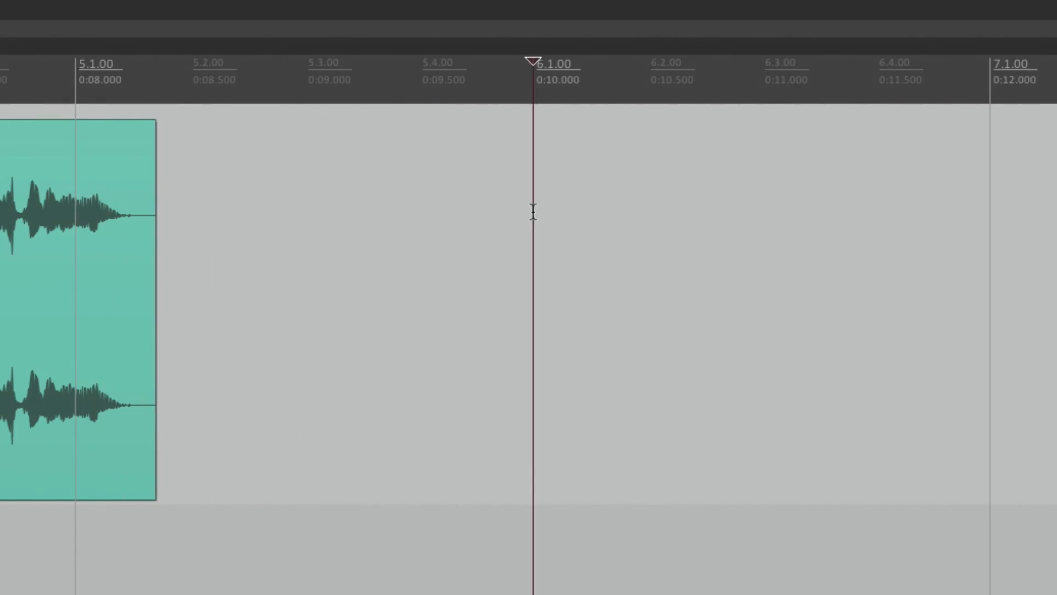
key(ctrl+v)
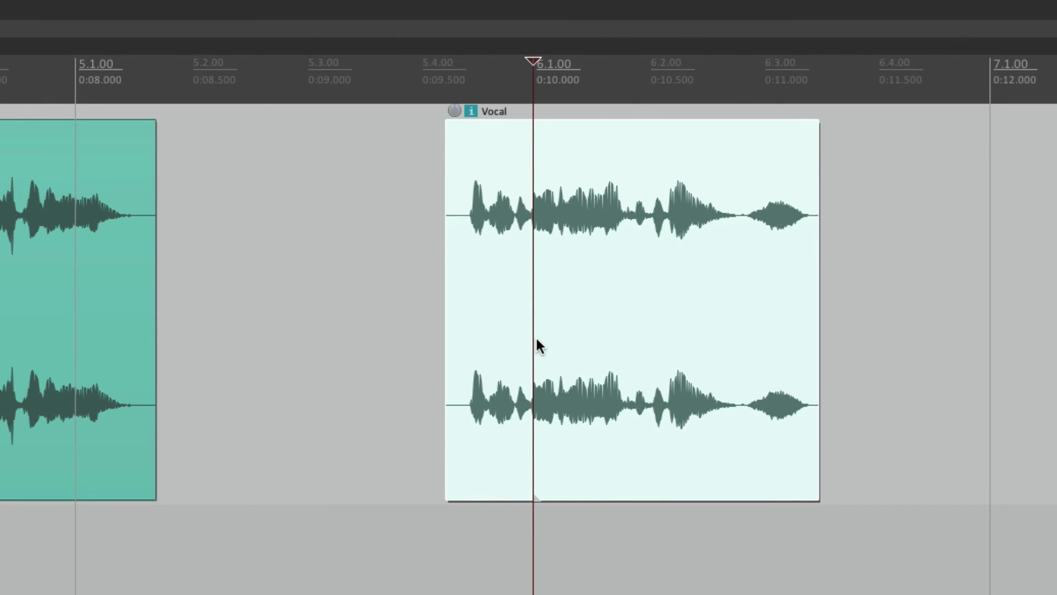
scroll(347, 314, down, 5)
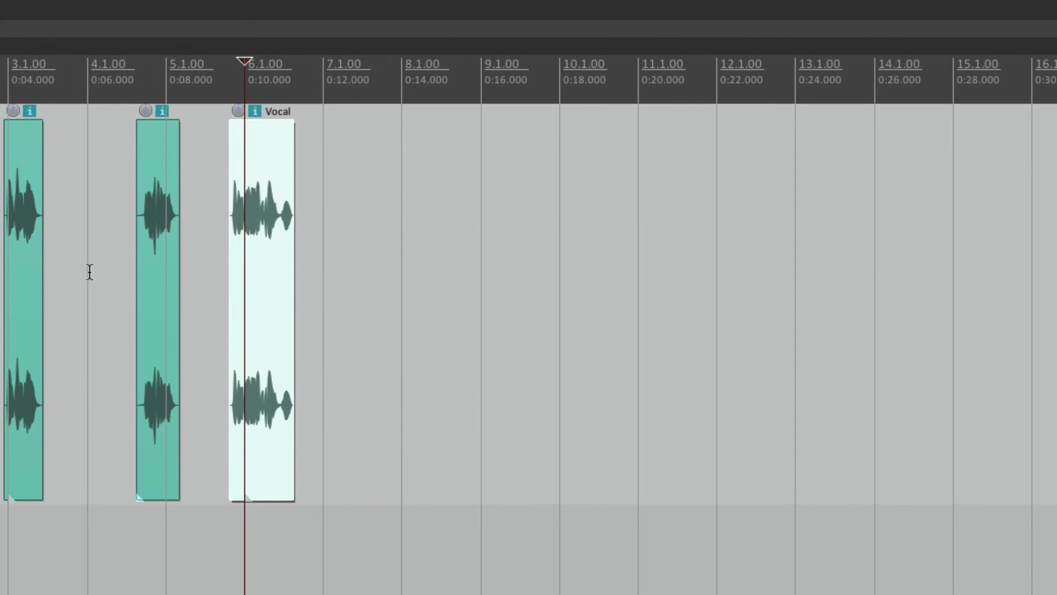
scroll(498, 281, up, 5)
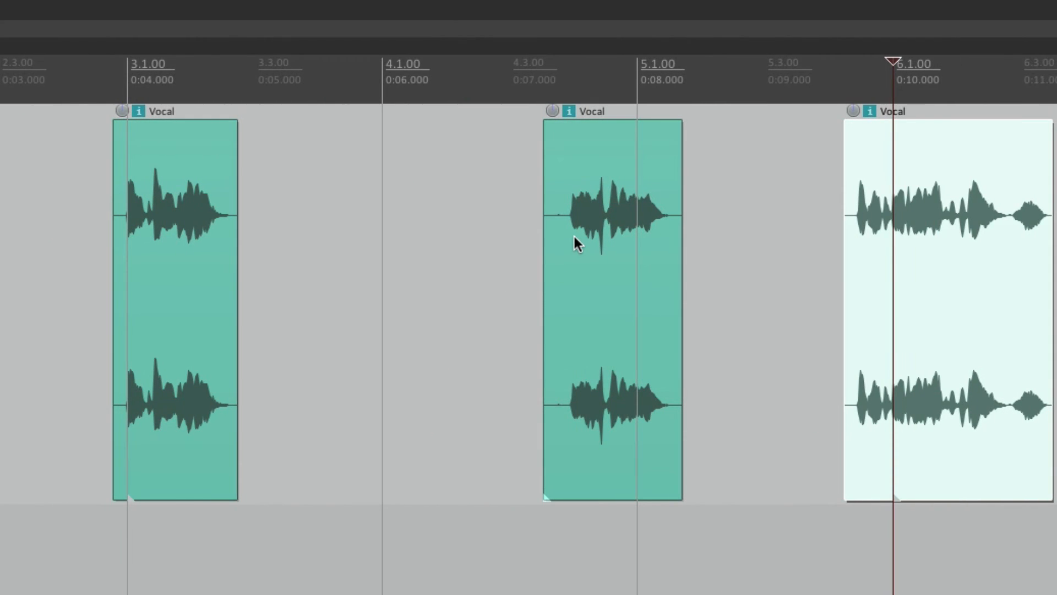
Move the second and third Vocal items closer behind the first, and cut and repaste all three with the edit cursor at 5.1.00.
drag(574, 237, 338, 268)
drag(902, 231, 561, 313)
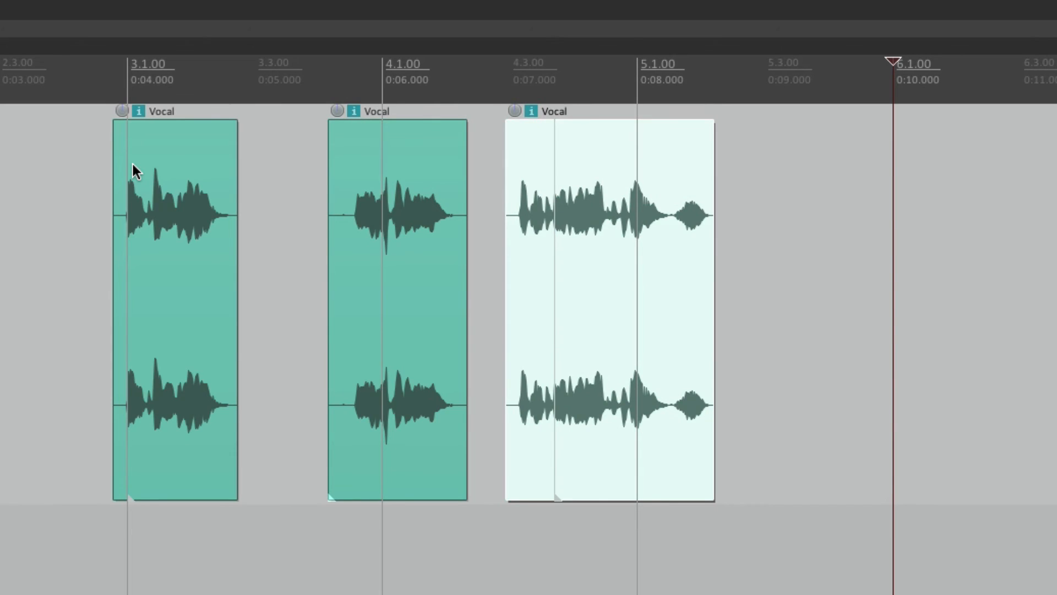
key(ctrl+a)
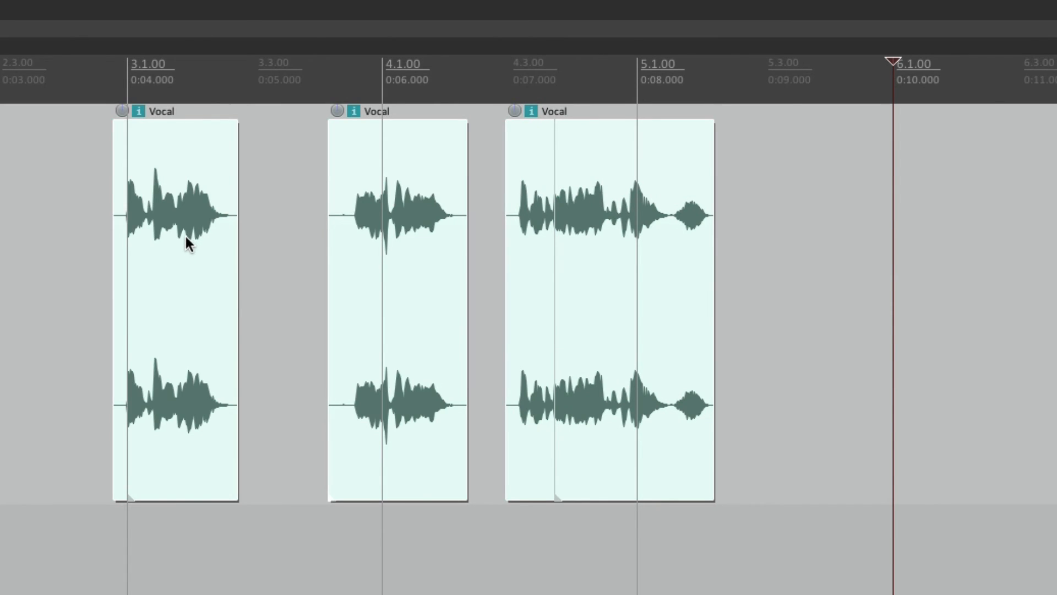
key(Delete)
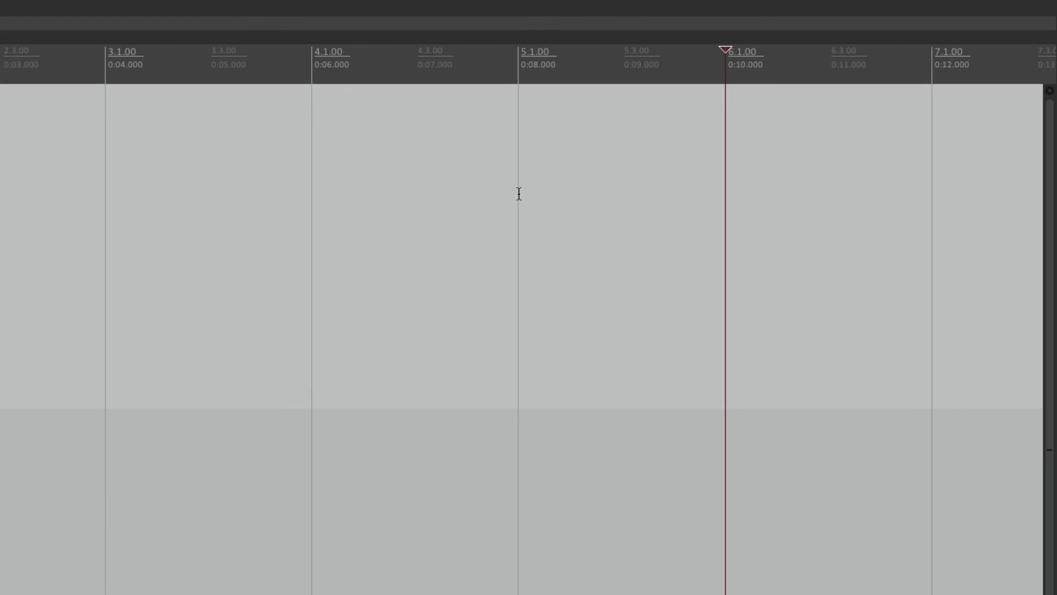
click(637, 238)
key(ctrl+z)
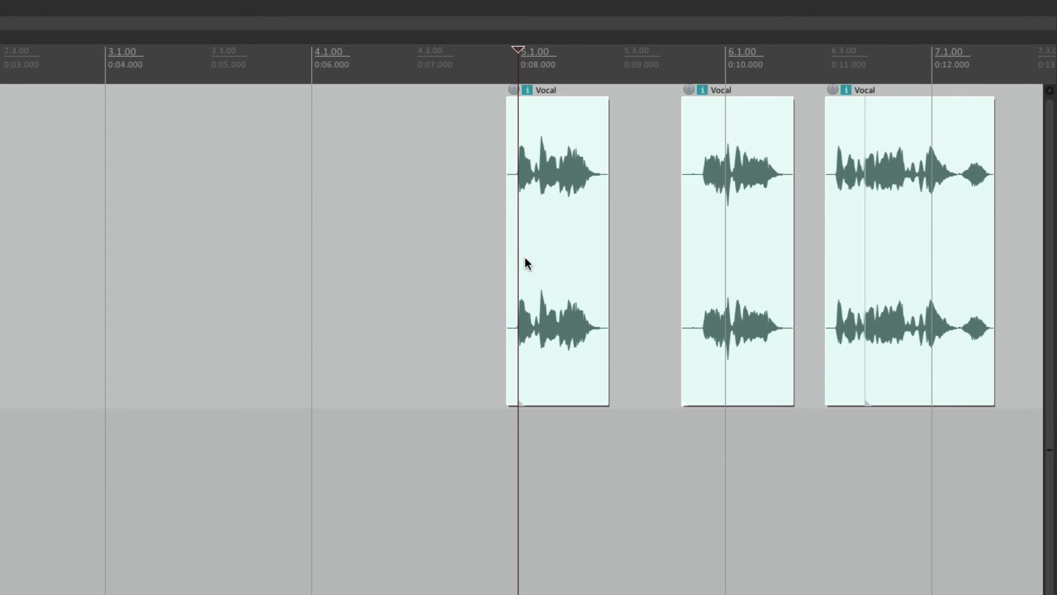
Set the snap offsets of the first Bk Vox items on tracks 3 and 4 at the 4.1.00 grid line.
scroll(524, 257, up, 5)
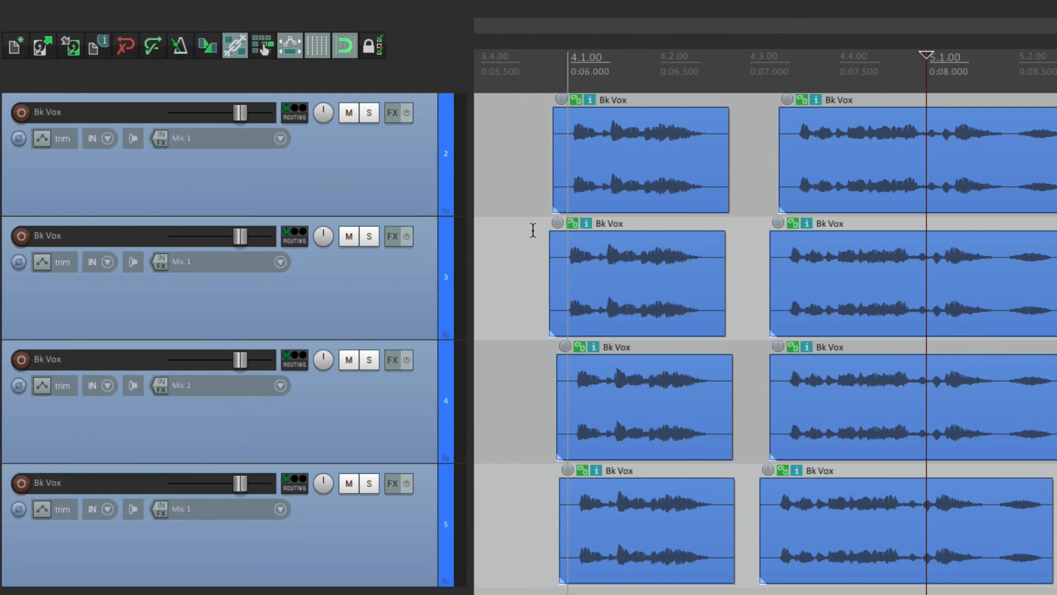
scroll(533, 230, up, 7)
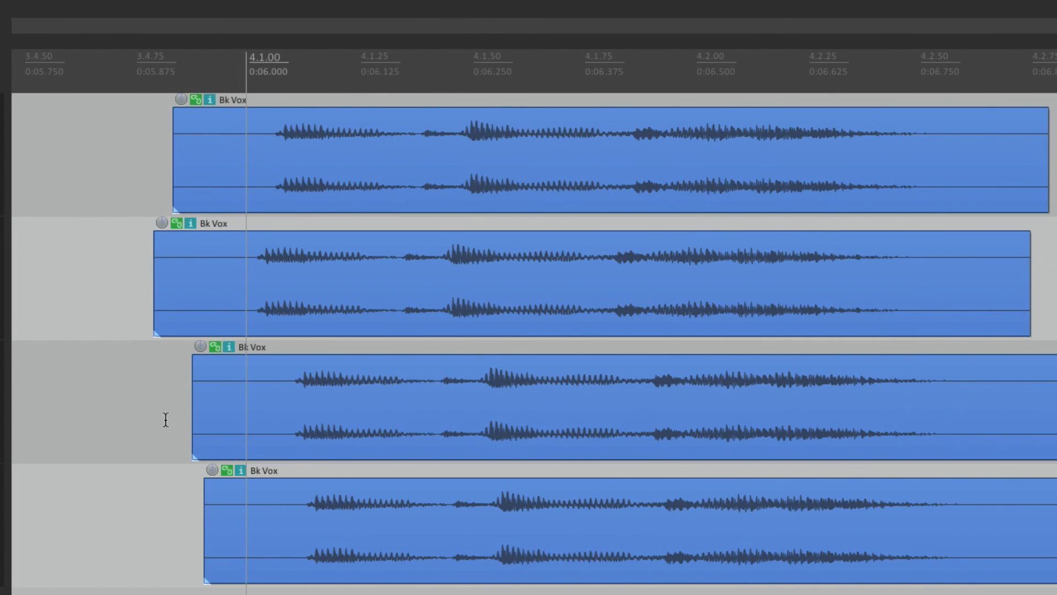
scroll(167, 496, up, 3)
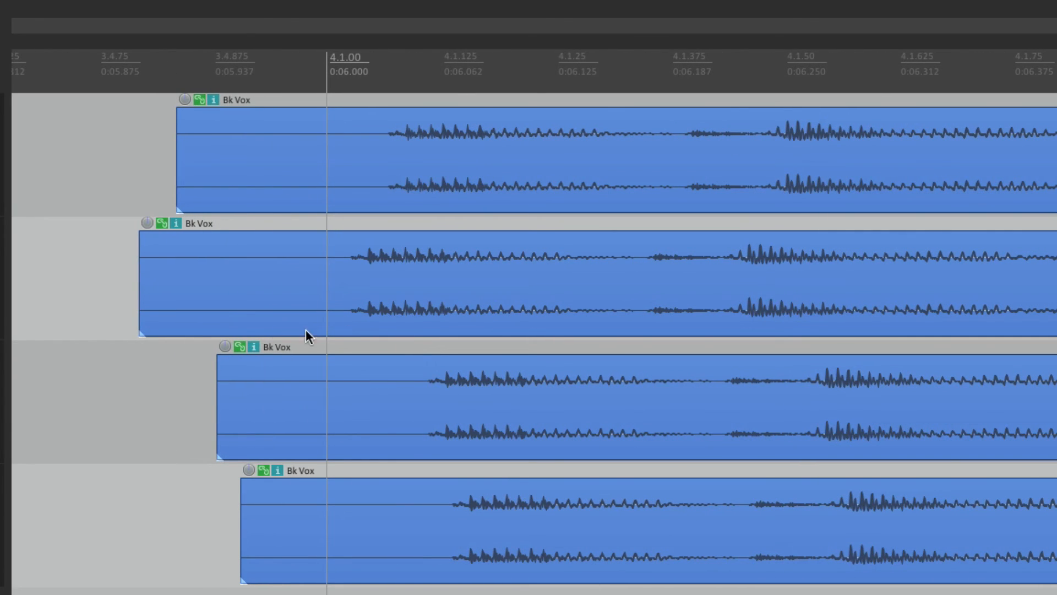
drag(141, 333, 325, 314)
scroll(312, 272, down, 6)
scroll(311, 273, down, 4)
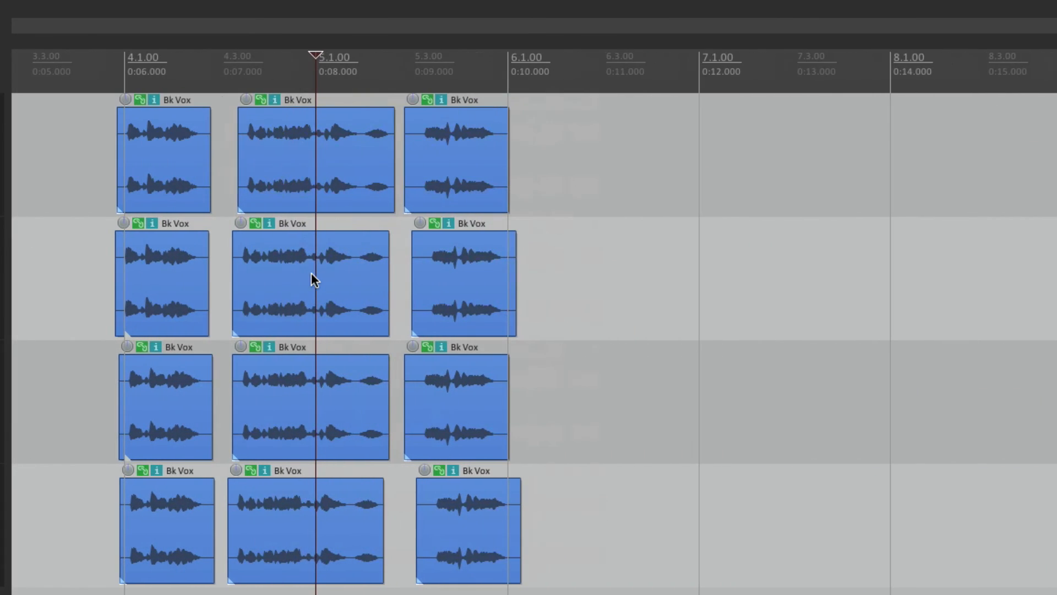
Cut all the Bk Vox items on the four tracks and paste them so the snap offset lands on 6.1.00.
key(ctrl+a)
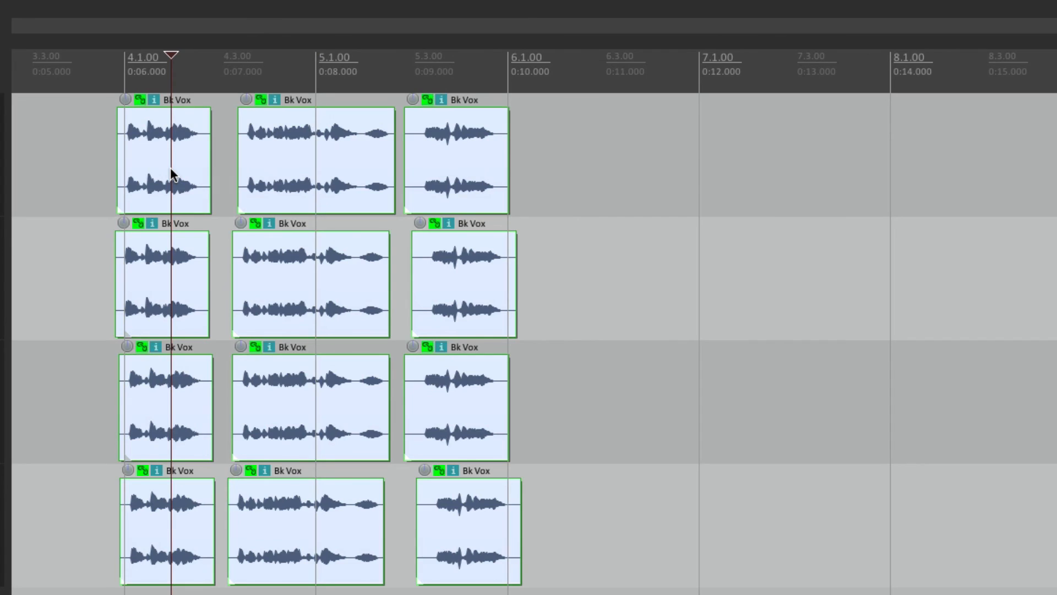
key(Delete)
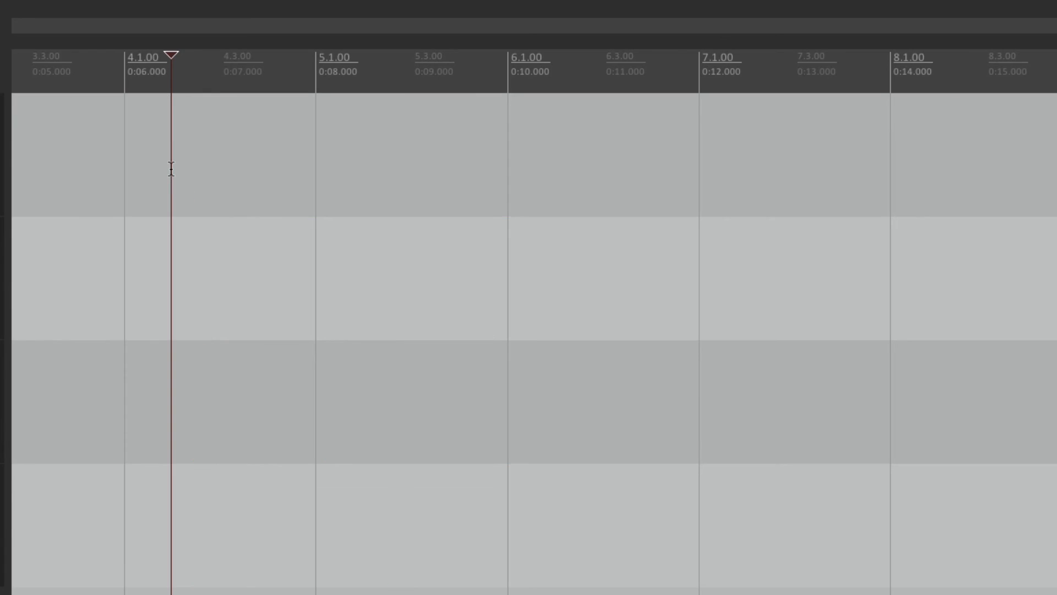
click(503, 141)
key(ctrl+v)
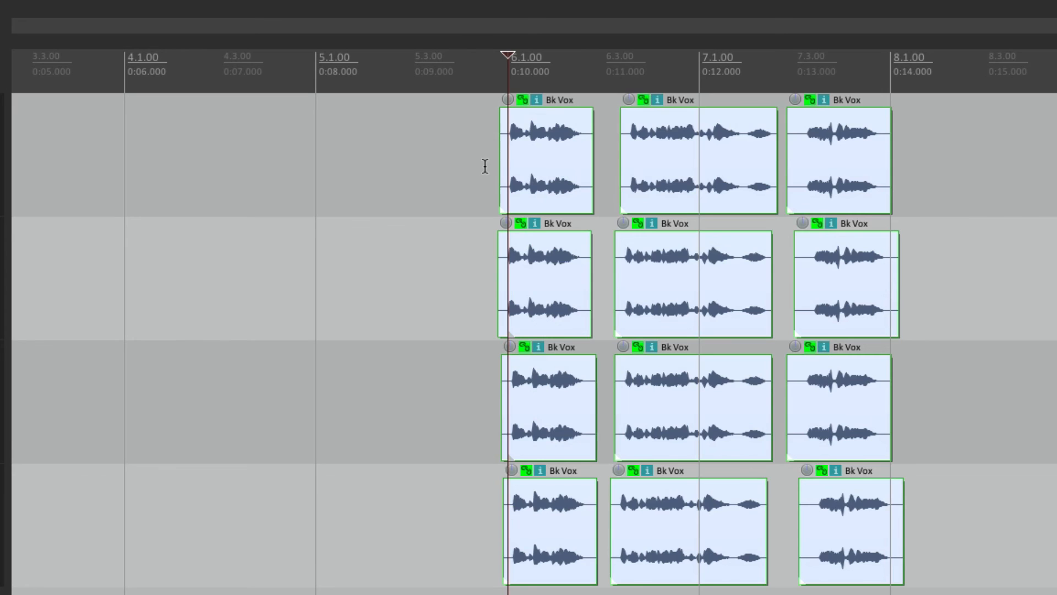
scroll(493, 268, up, 5)
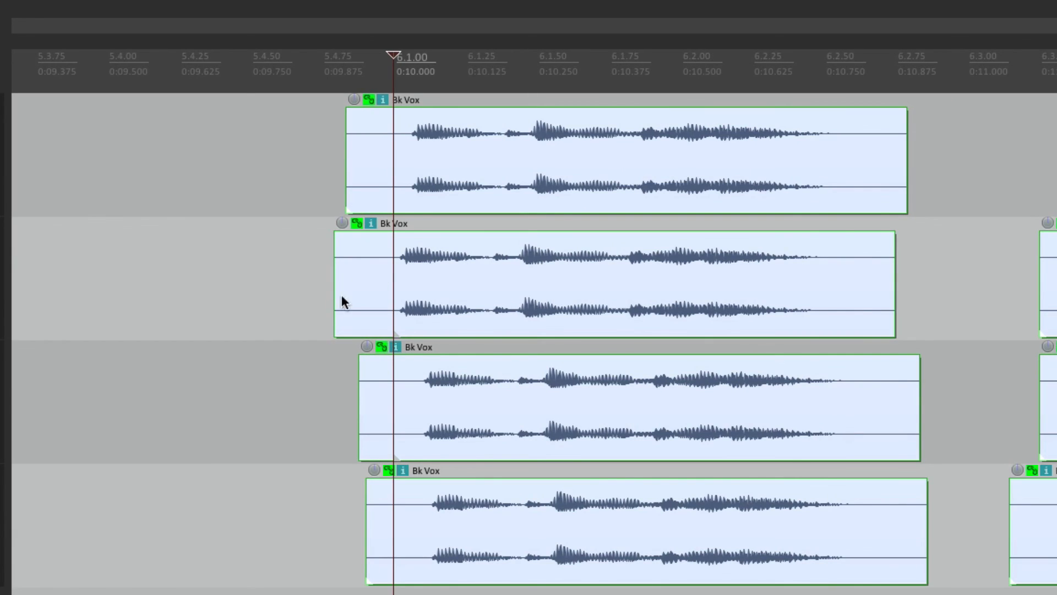
scroll(335, 309, up, 3)
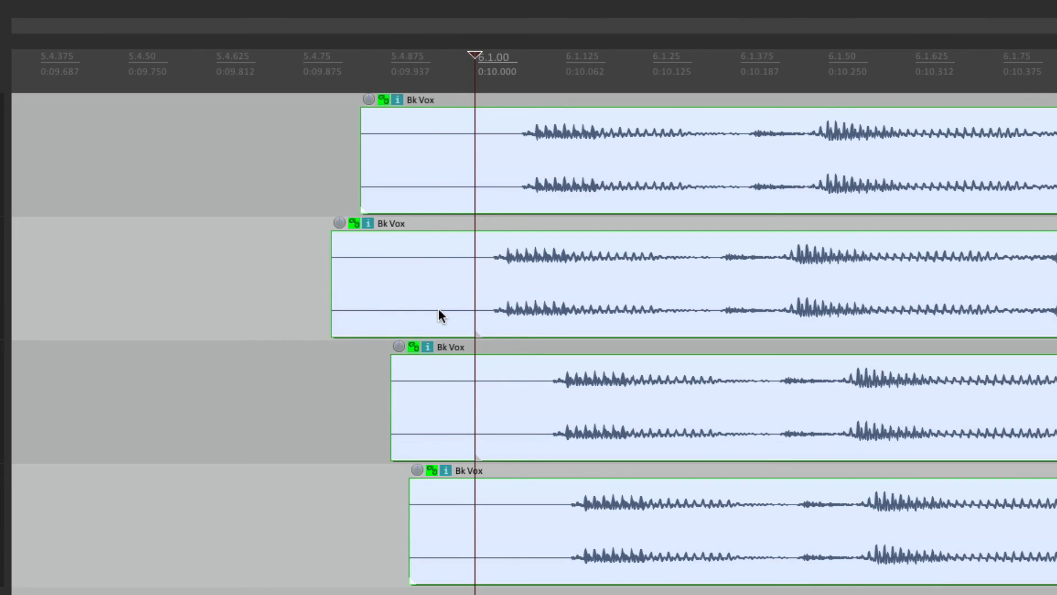
Copy the whole set of Bk Vox items along the timeline so its snap offset aligns with 9.1.00.
scroll(438, 310, down, 6)
scroll(438, 309, right, 5)
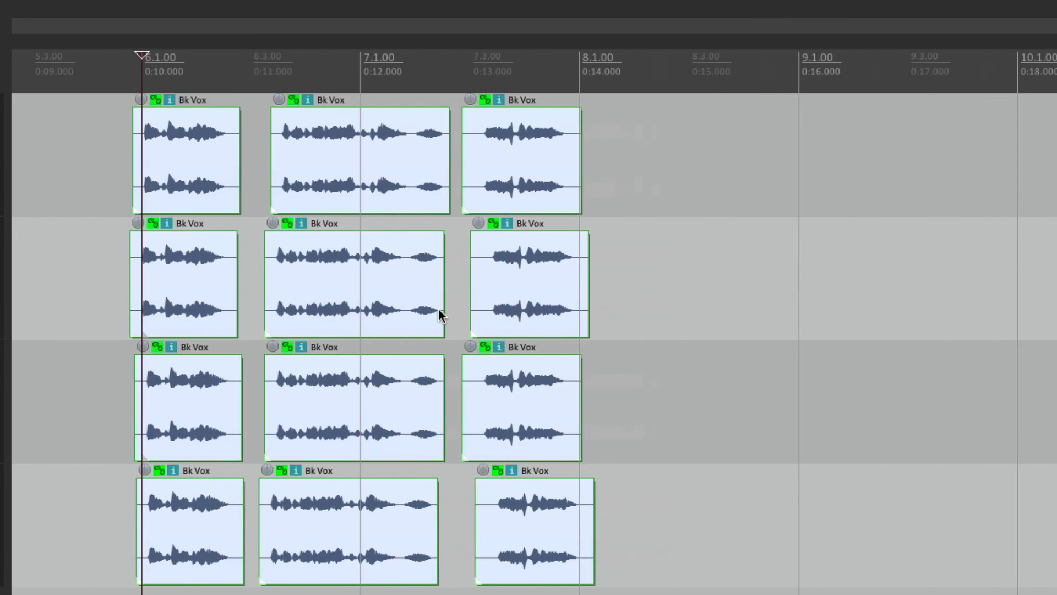
scroll(417, 281, down, 1)
scroll(417, 281, right, 4)
drag(74, 228, 668, 231)
scroll(642, 252, up, 6)
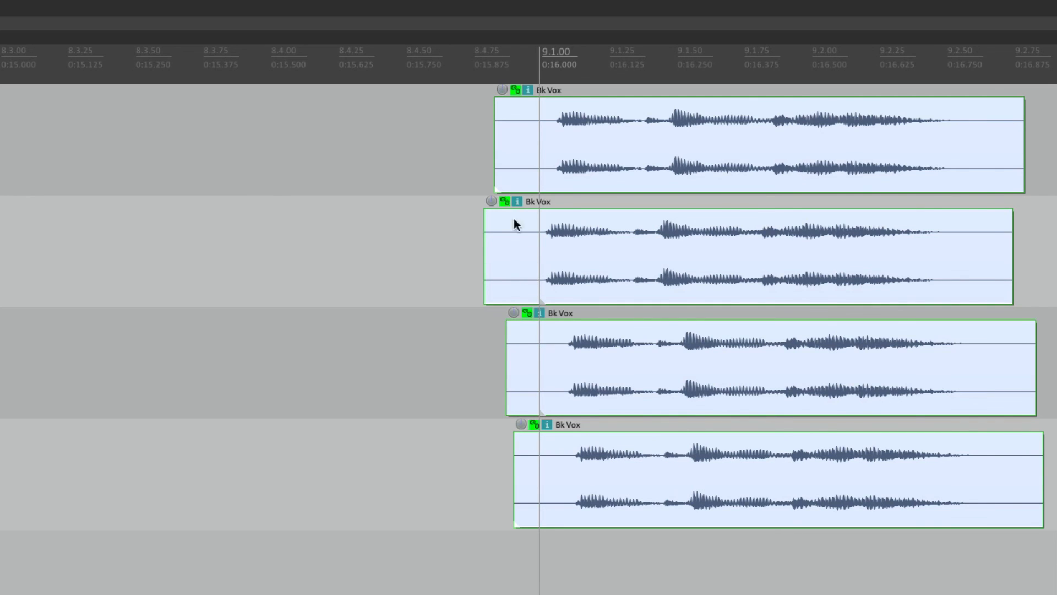
Cut the copied Bk Vox items and paste them so the snap offset lands on 12.1.00.
scroll(337, 241, down, 5)
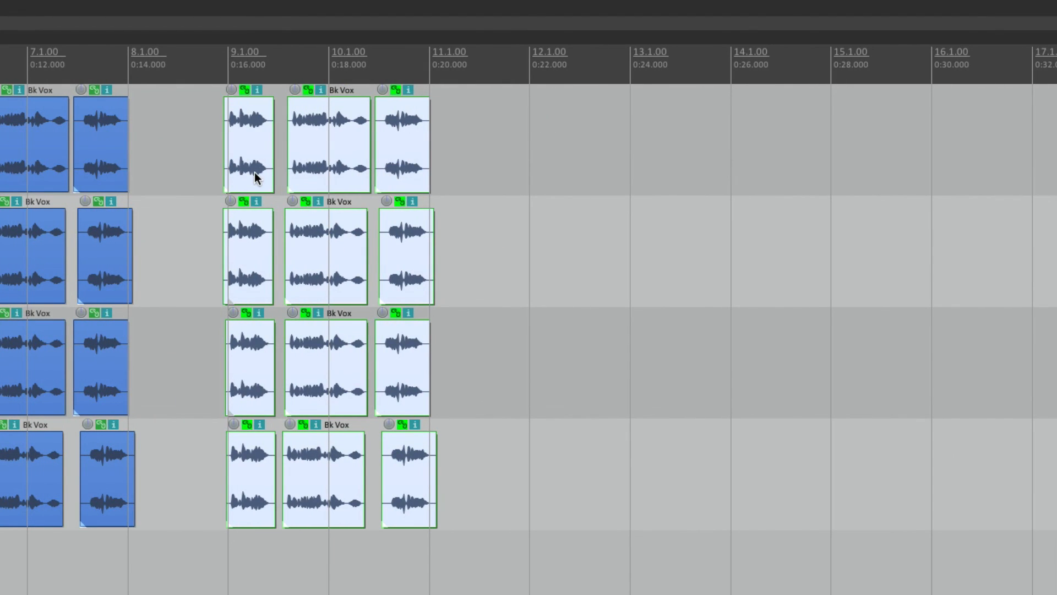
key(ctrl+x)
click(527, 146)
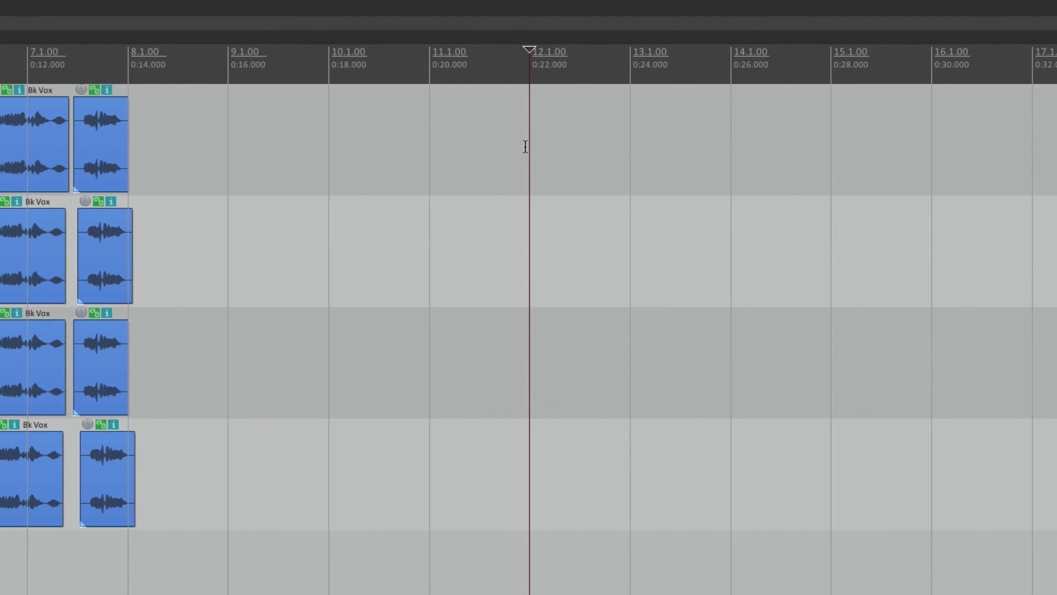
key(ctrl+v)
scroll(526, 146, up, 6)
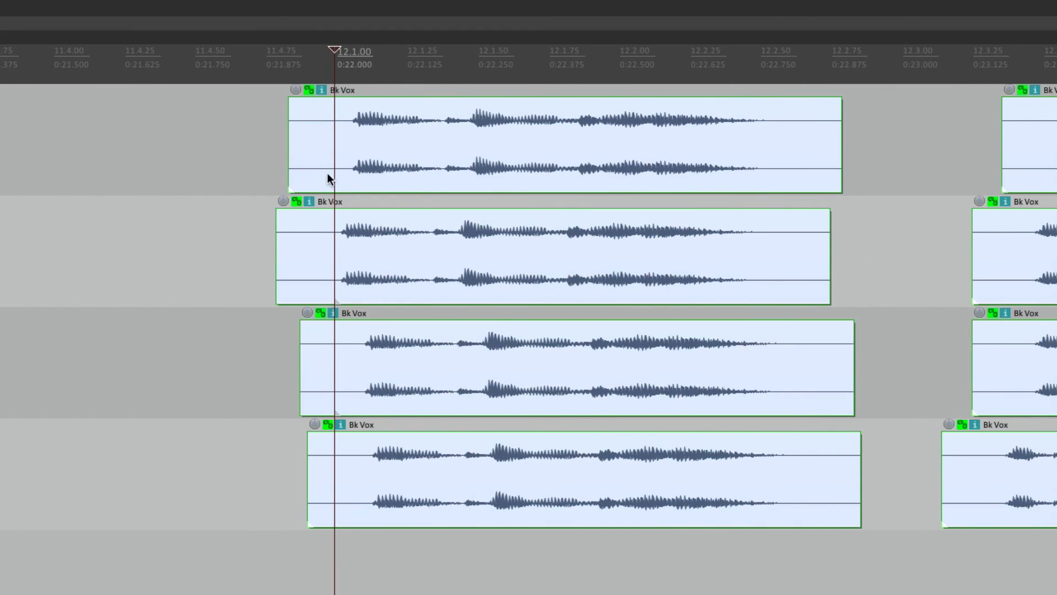